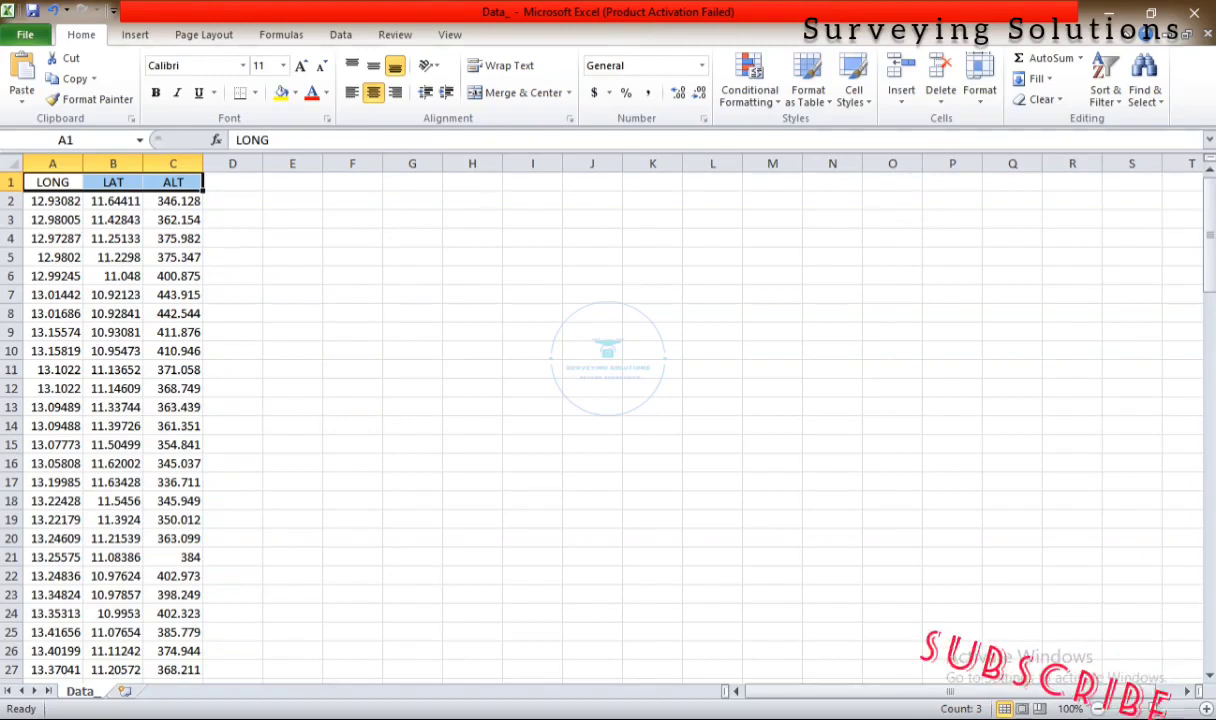
# Step: AutoFit the widths of the LONG, LAT and ALT columns so the coordinates show in full
pyautogui.click(113, 200)
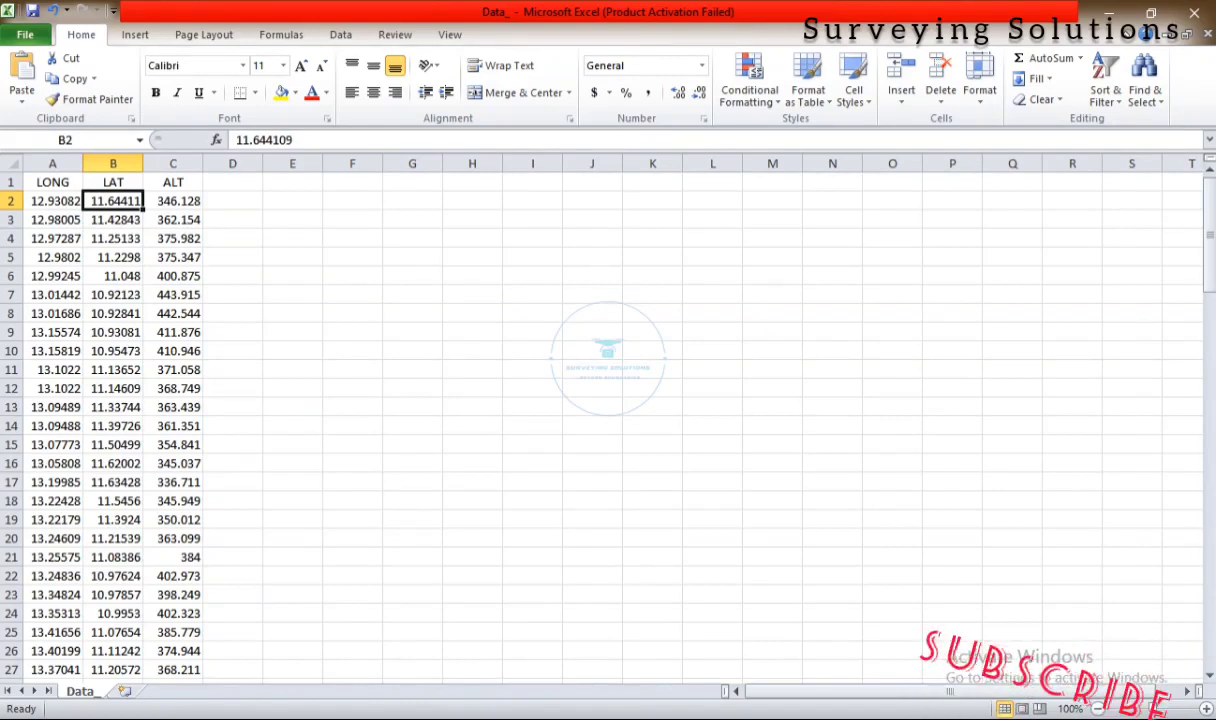
pyautogui.click(52, 200)
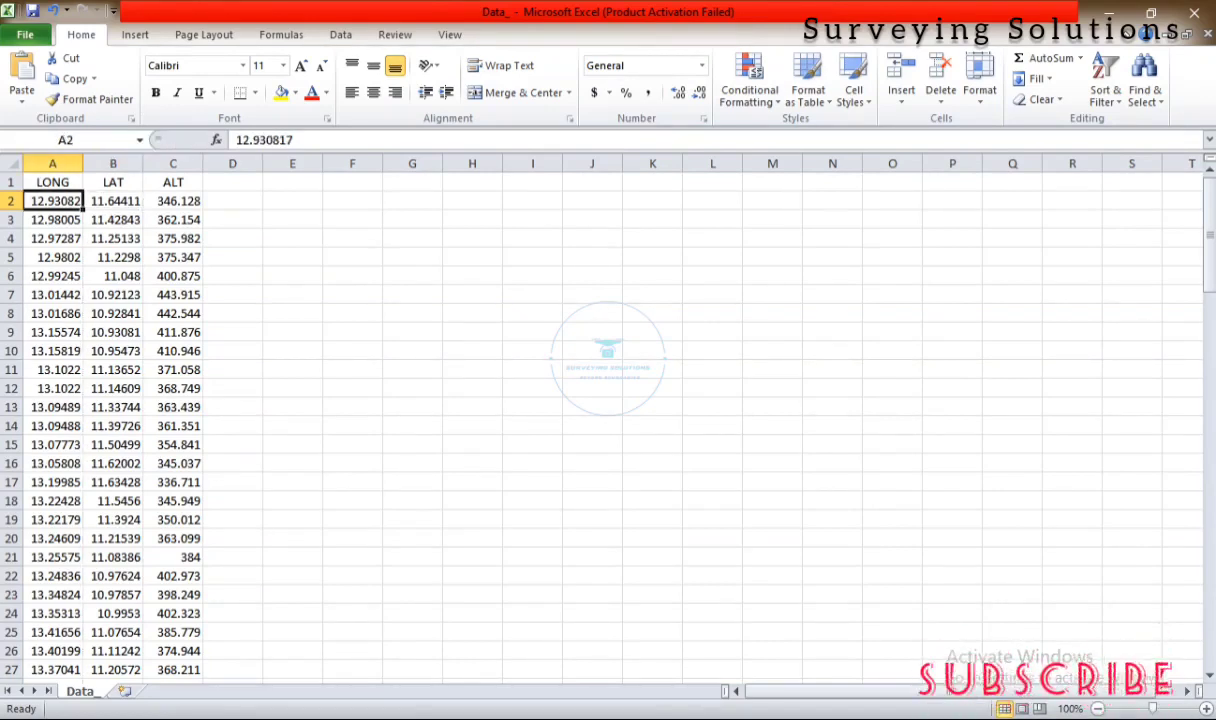
pyautogui.doubleClick(83, 163)
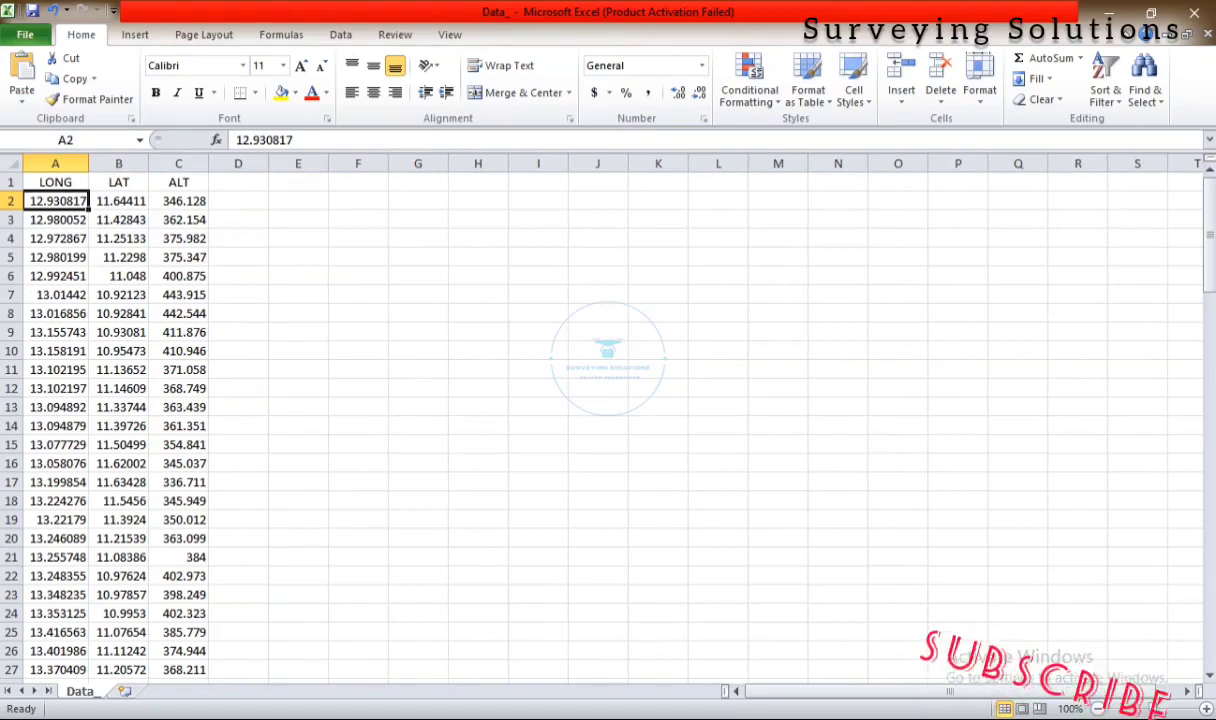
pyautogui.doubleClick(148, 163)
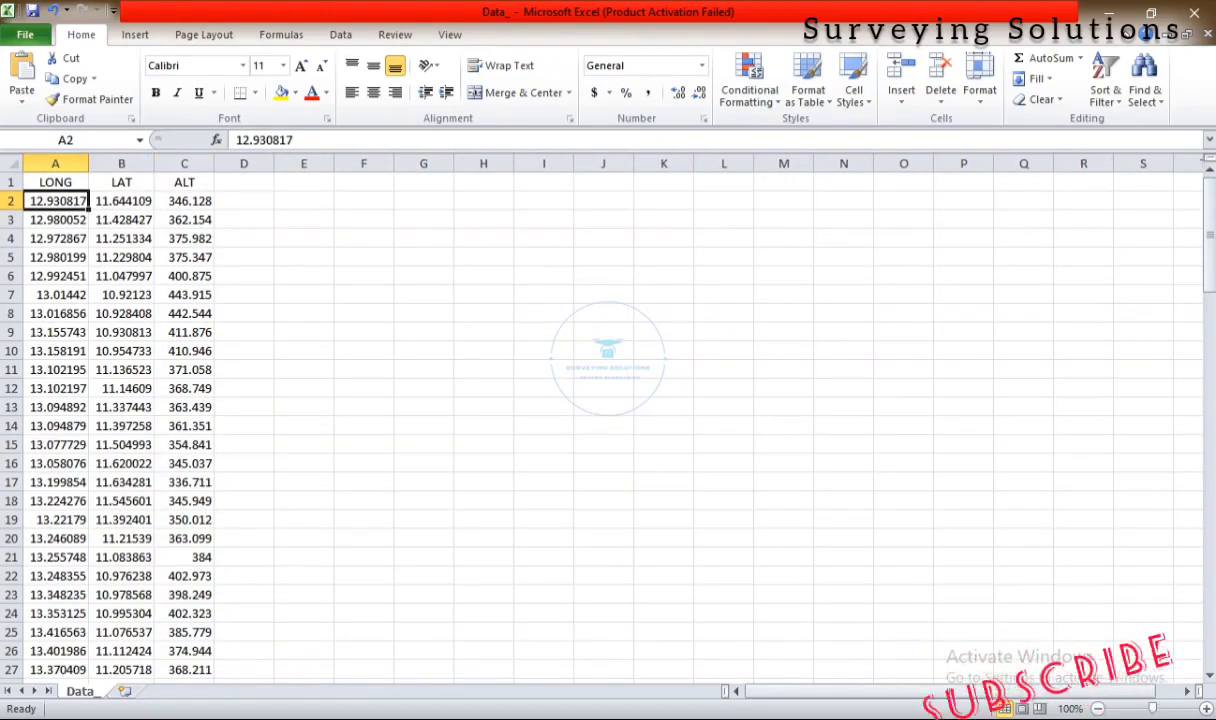
pyautogui.doubleClick(214, 163)
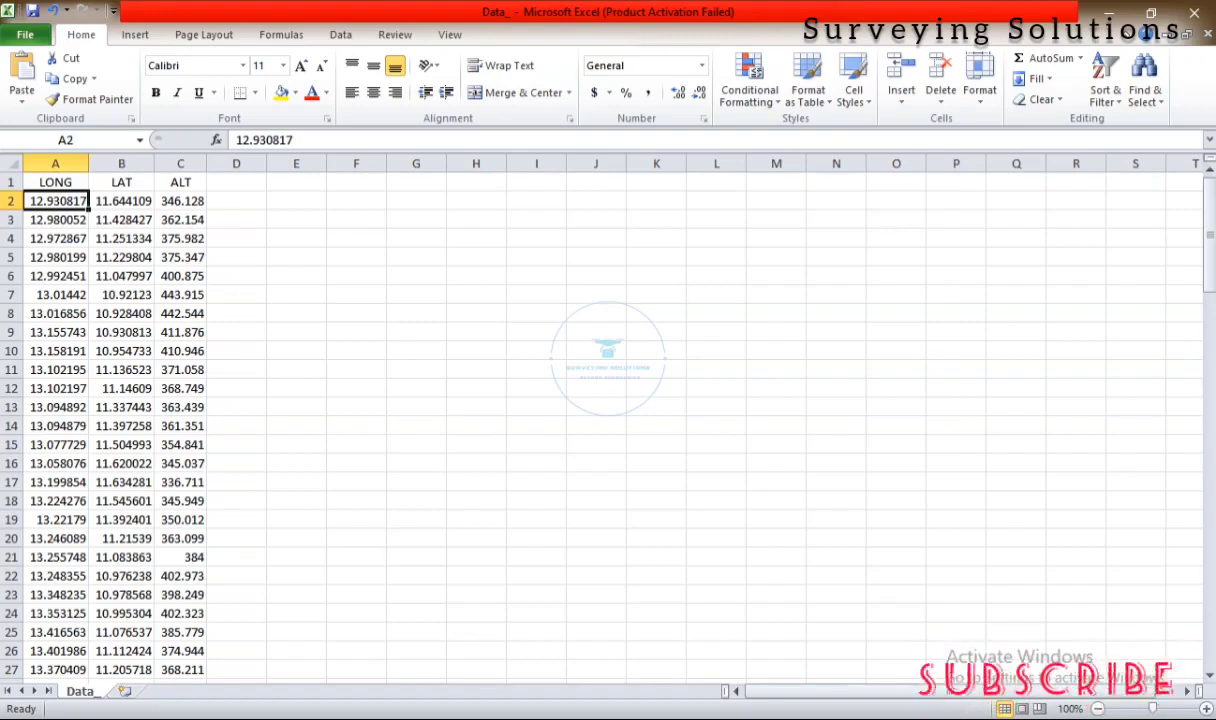
pyautogui.click(236, 219)
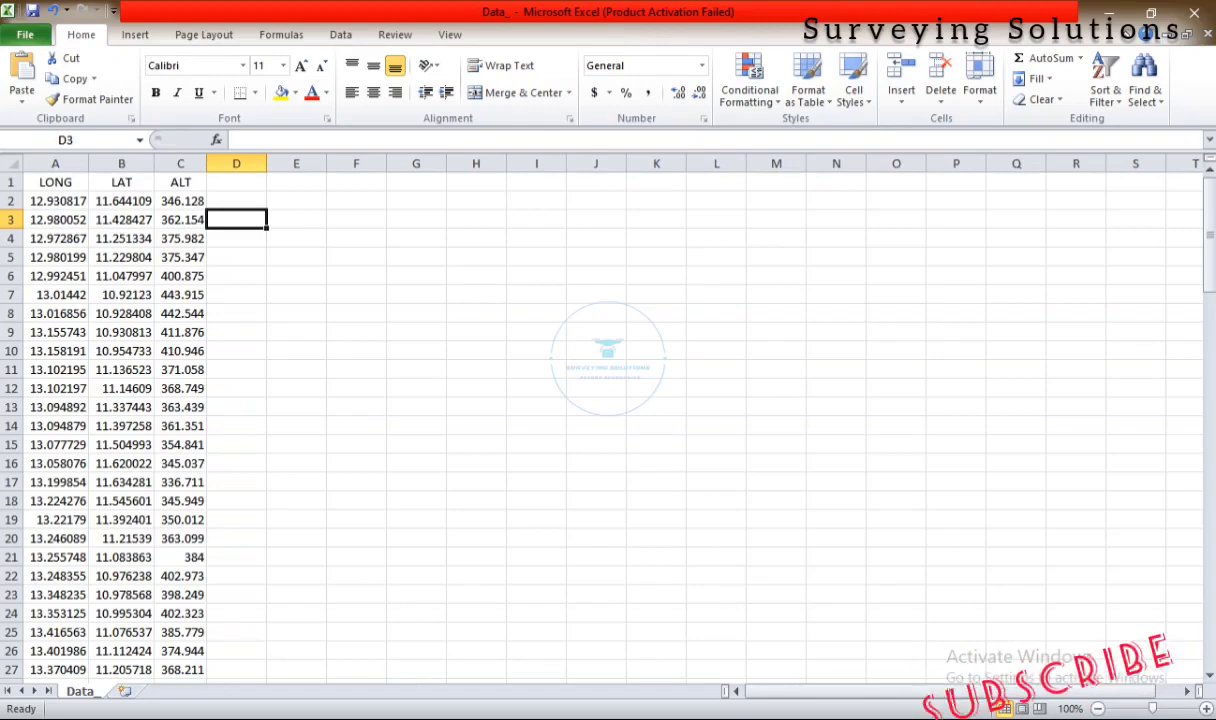
# Step: Examine the save format options for the Data_ file, including CSV (Comma delimited), and close the dialog without saving
pyautogui.hotkey('alt', 'f')
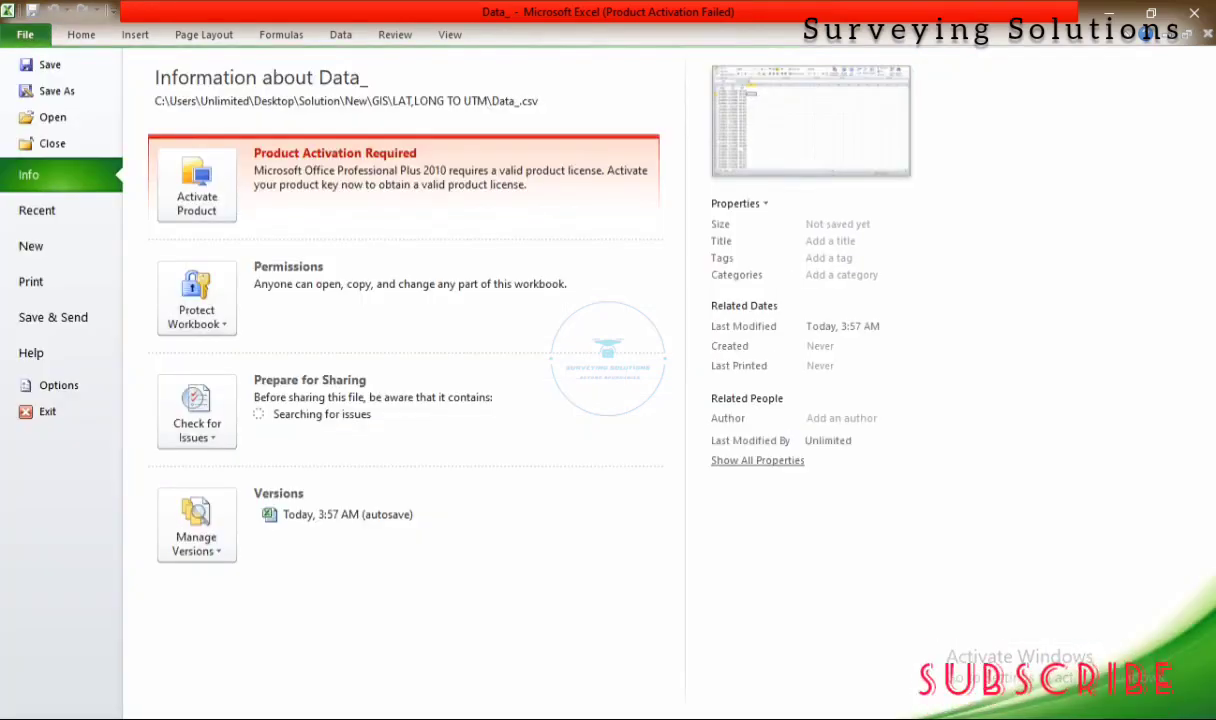
pyautogui.press('Escape')
pyautogui.press('F12')
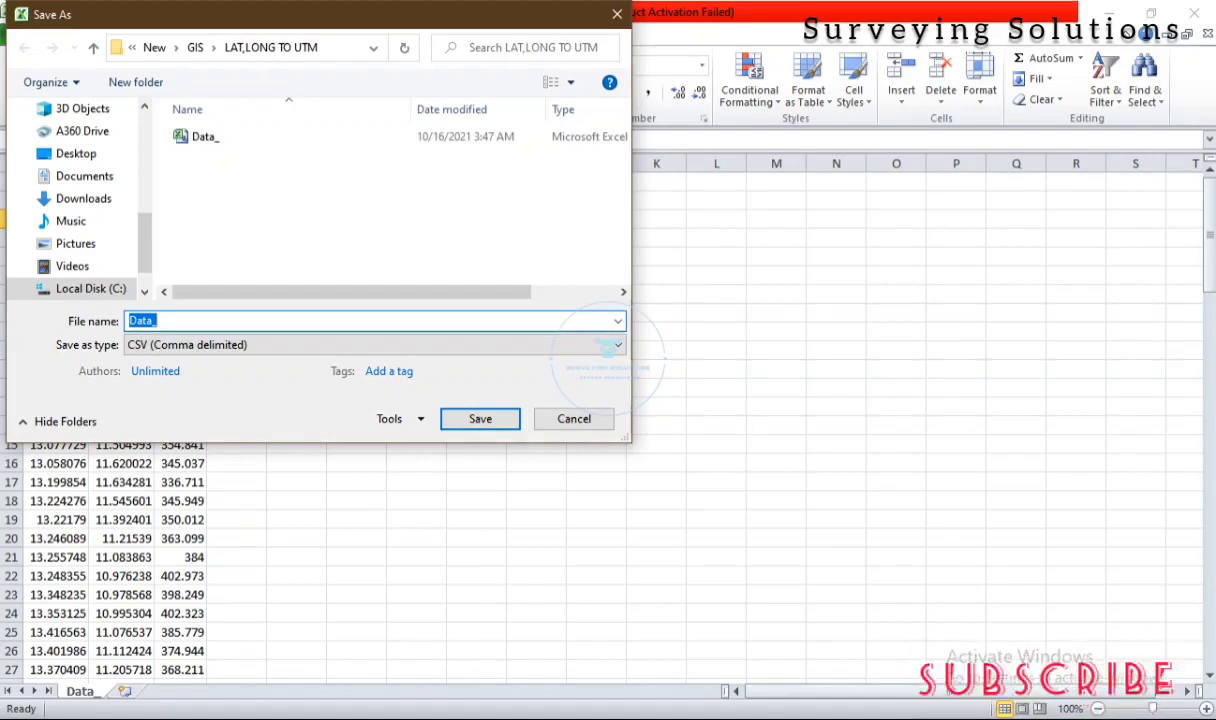
pyautogui.click(186, 344)
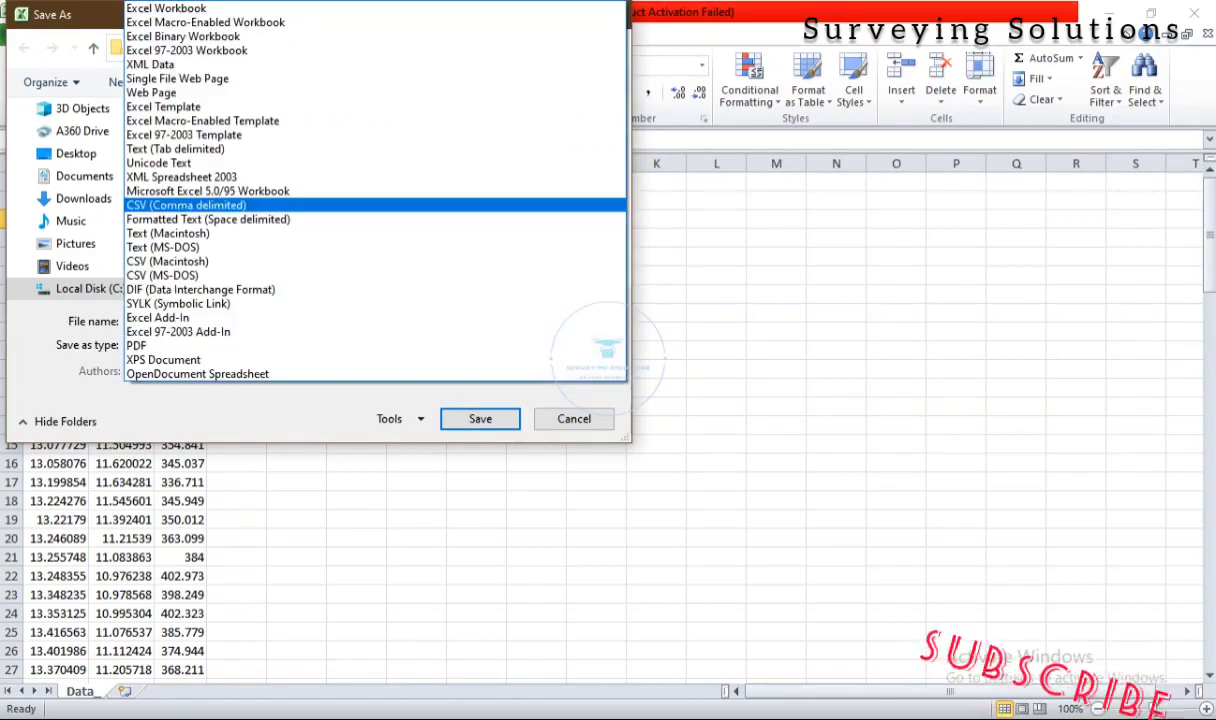
pyautogui.press('Up')
pyautogui.press('Up')
pyautogui.press('Up')
pyautogui.press('Up')
pyautogui.press('Return')
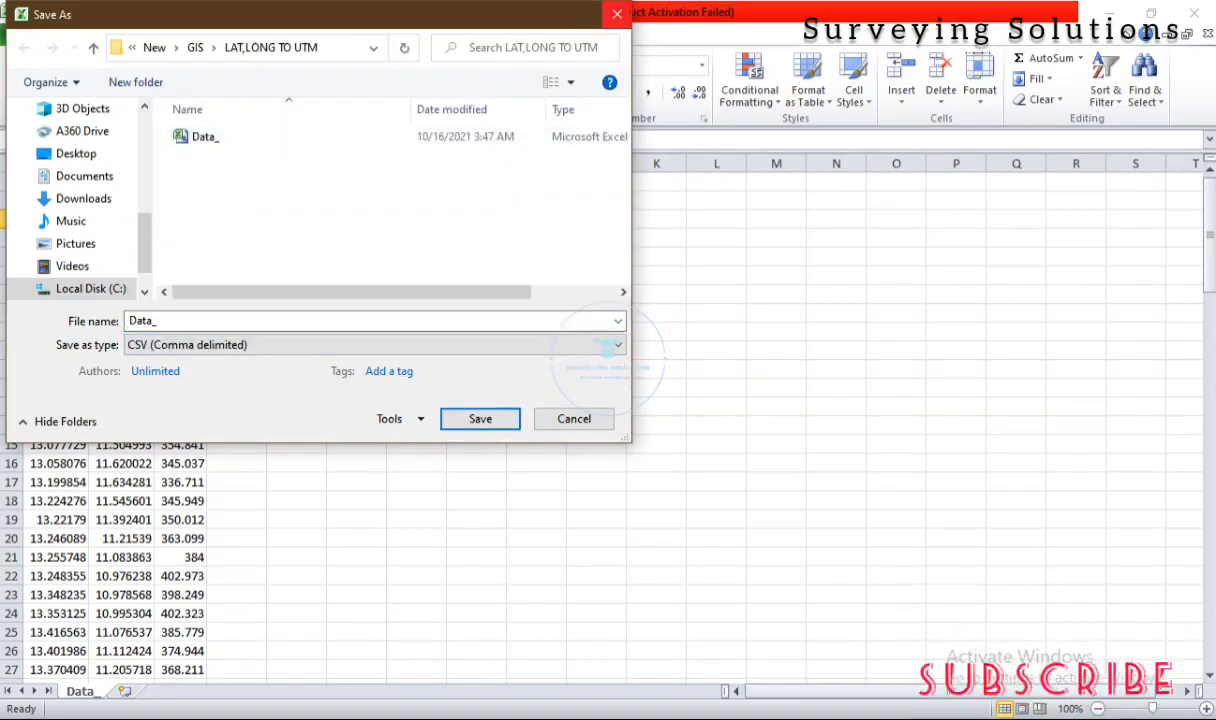
pyautogui.click(617, 14)
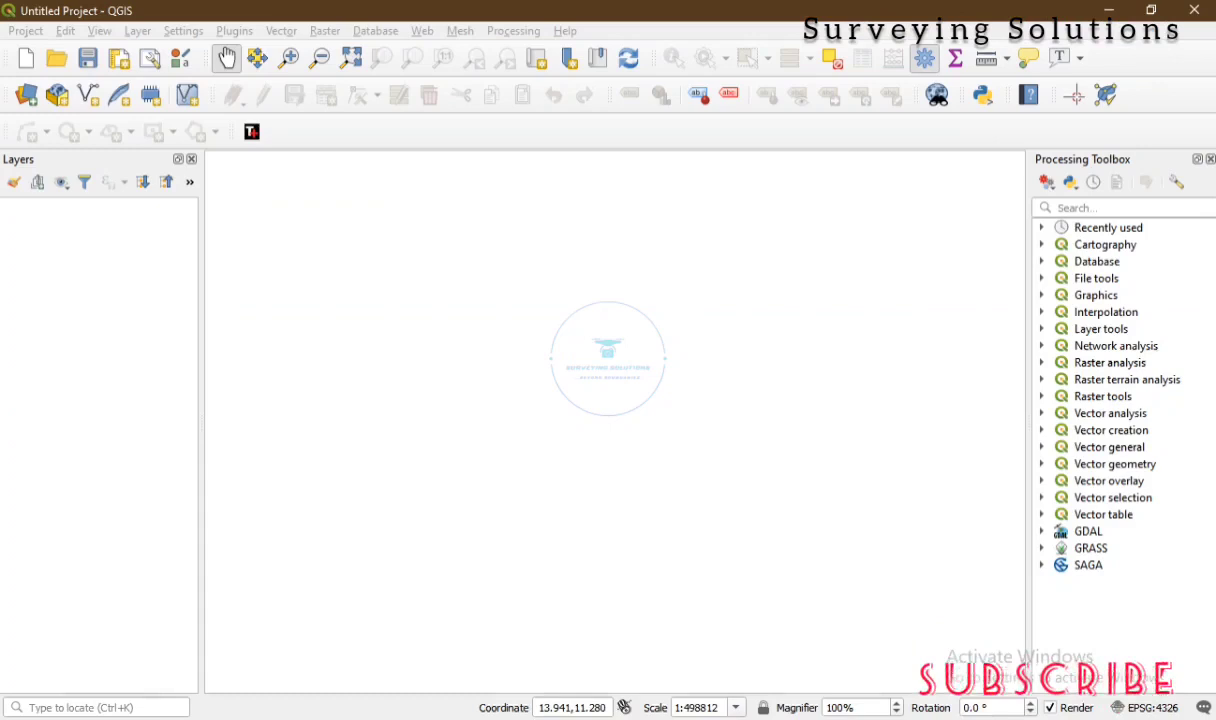
# Step: In QGIS, start a delimited text layer import and choose the Data_ CSV file from the LAT,LONG TO UTM folder
pyautogui.click(137, 31)
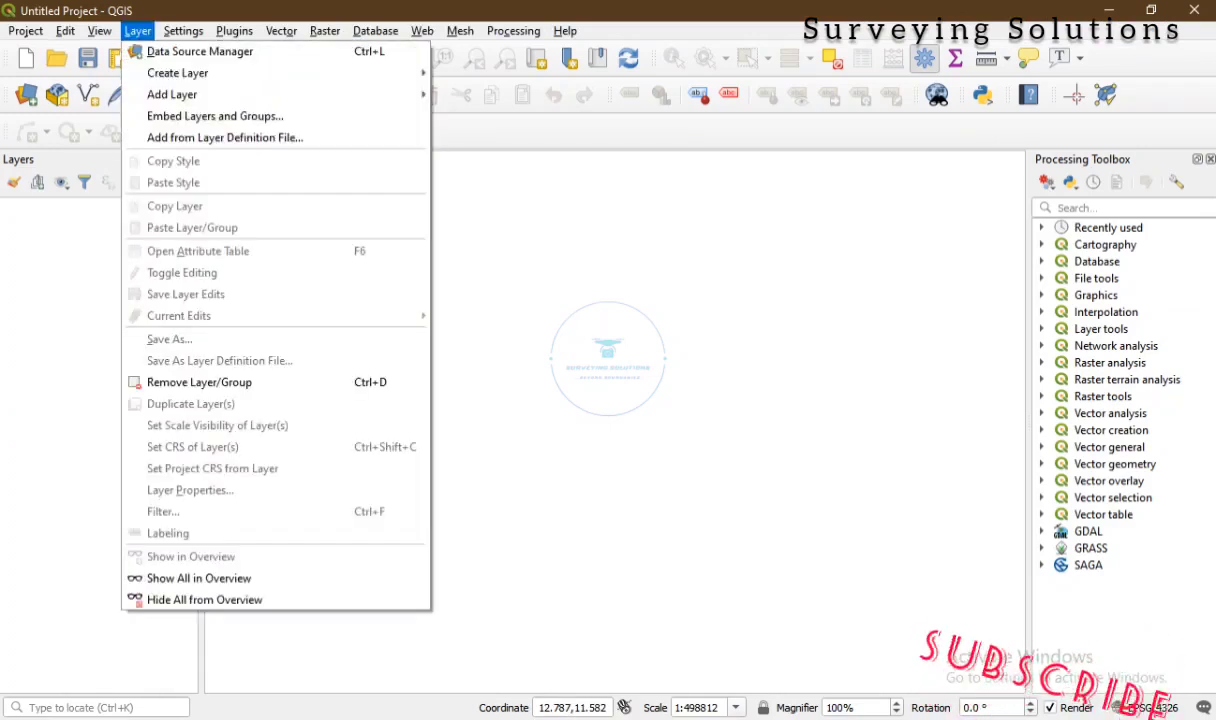
pyautogui.moveTo(172, 94)
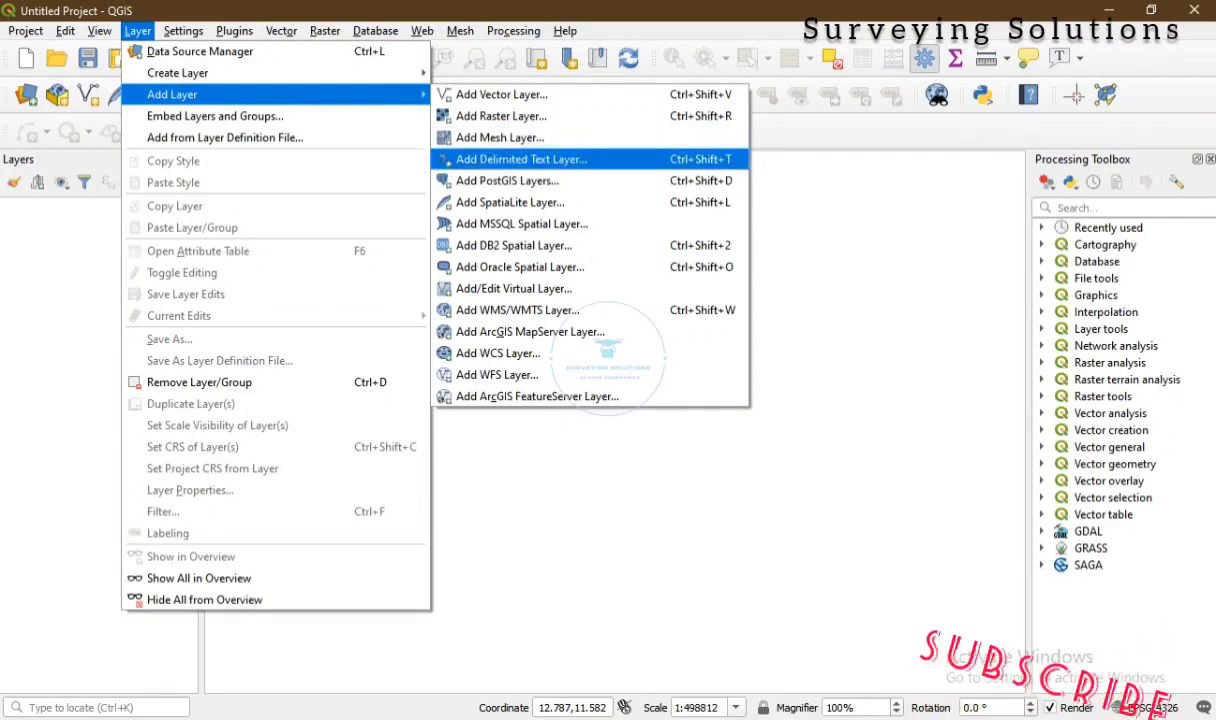
pyautogui.click(521, 159)
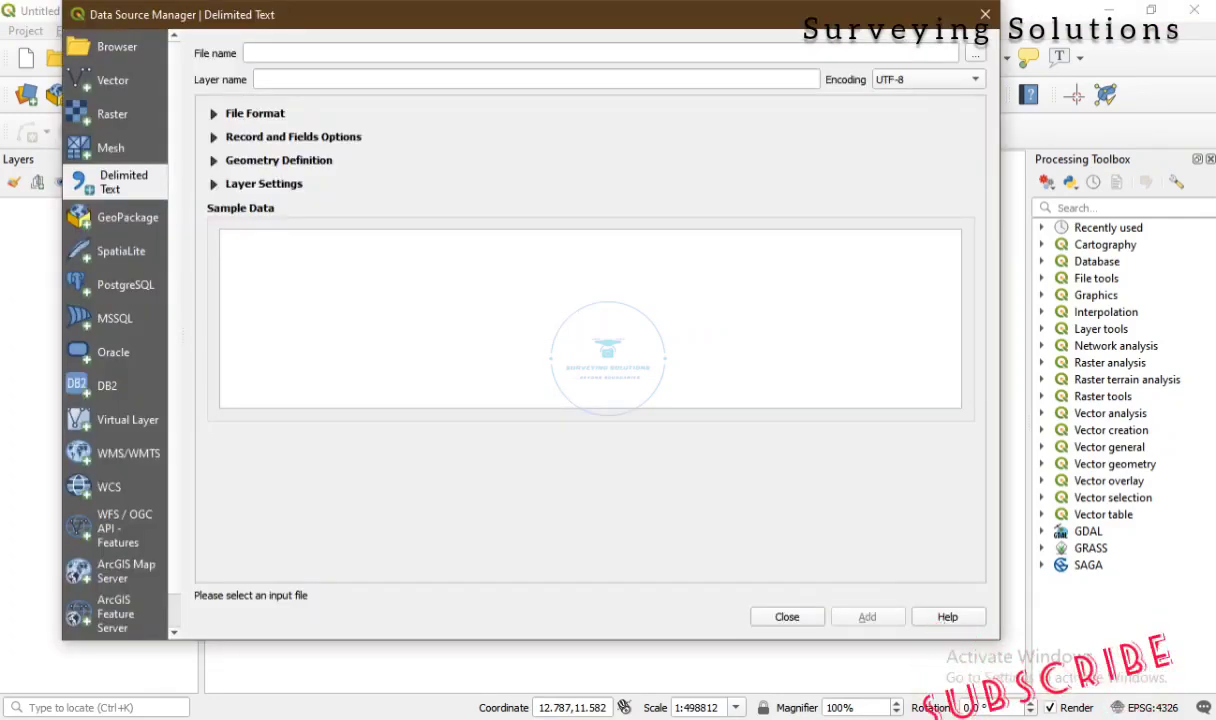
pyautogui.click(975, 53)
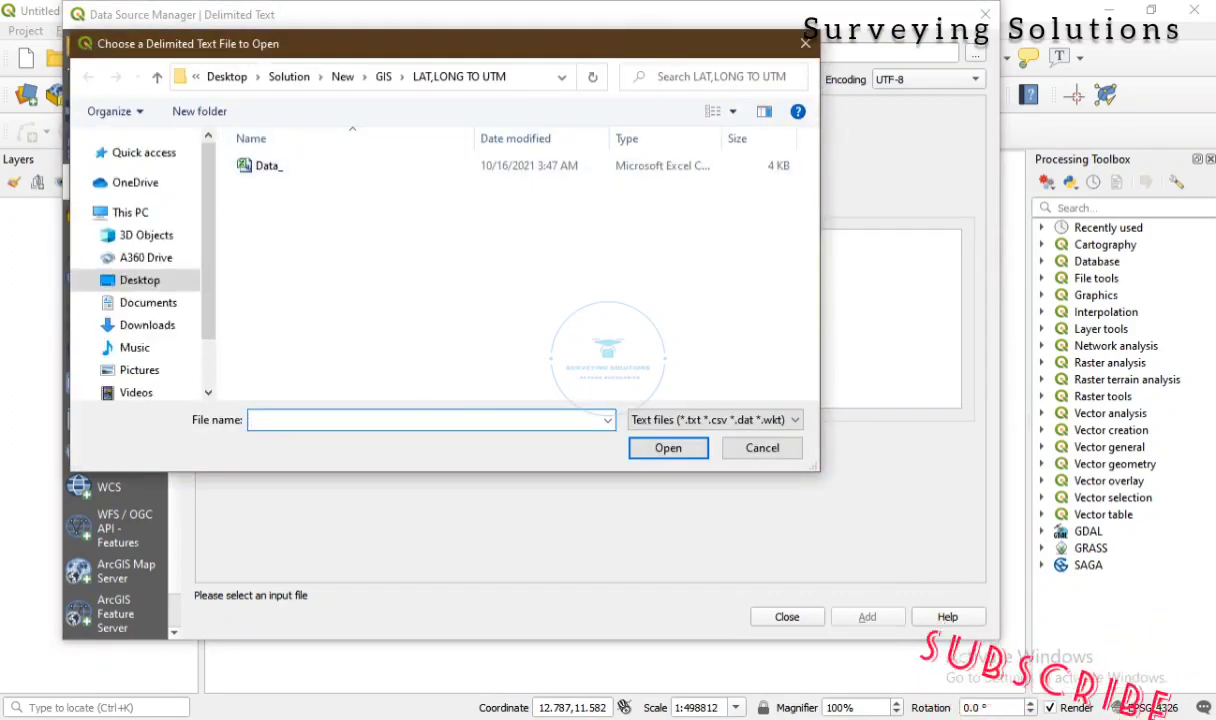
pyautogui.scroll(2, 135, 220)
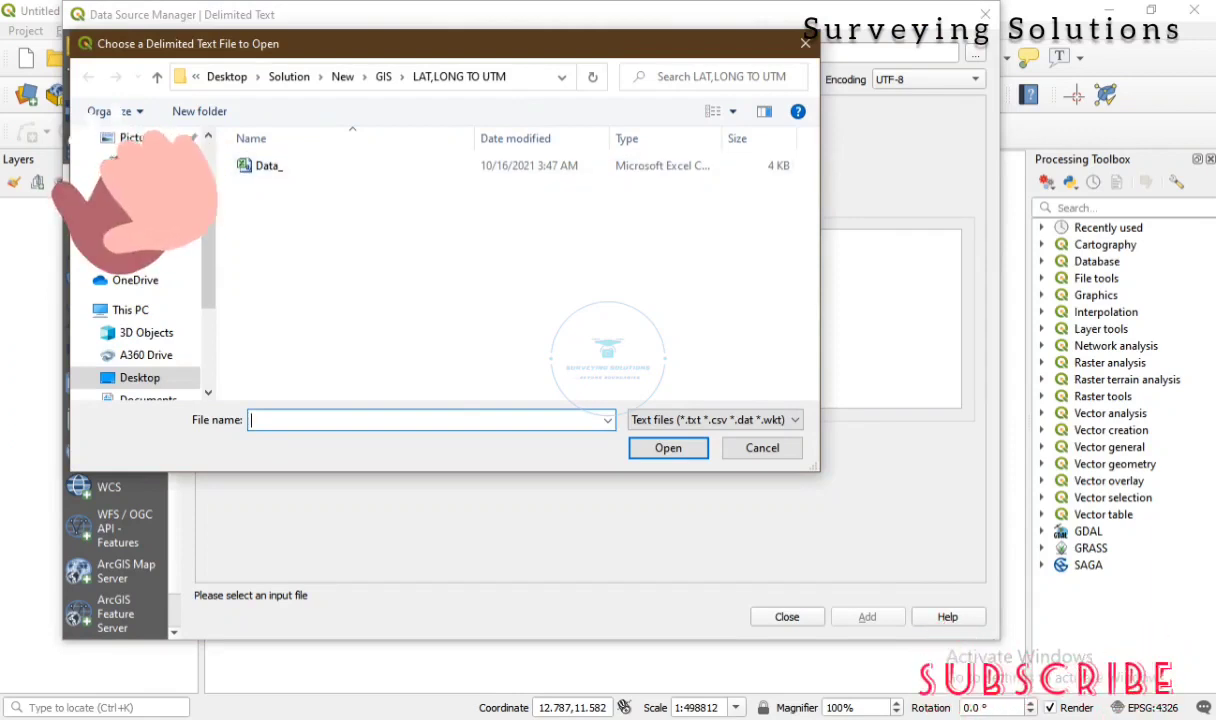
pyautogui.click(268, 165)
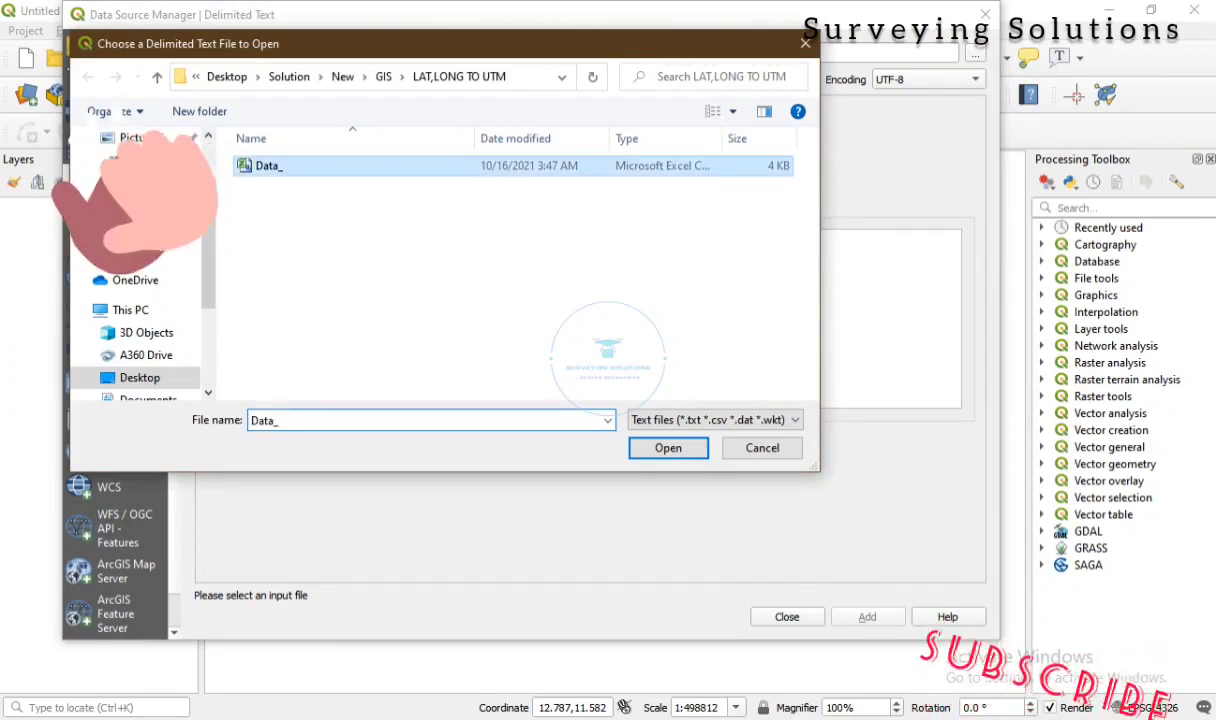
pyautogui.click(667, 447)
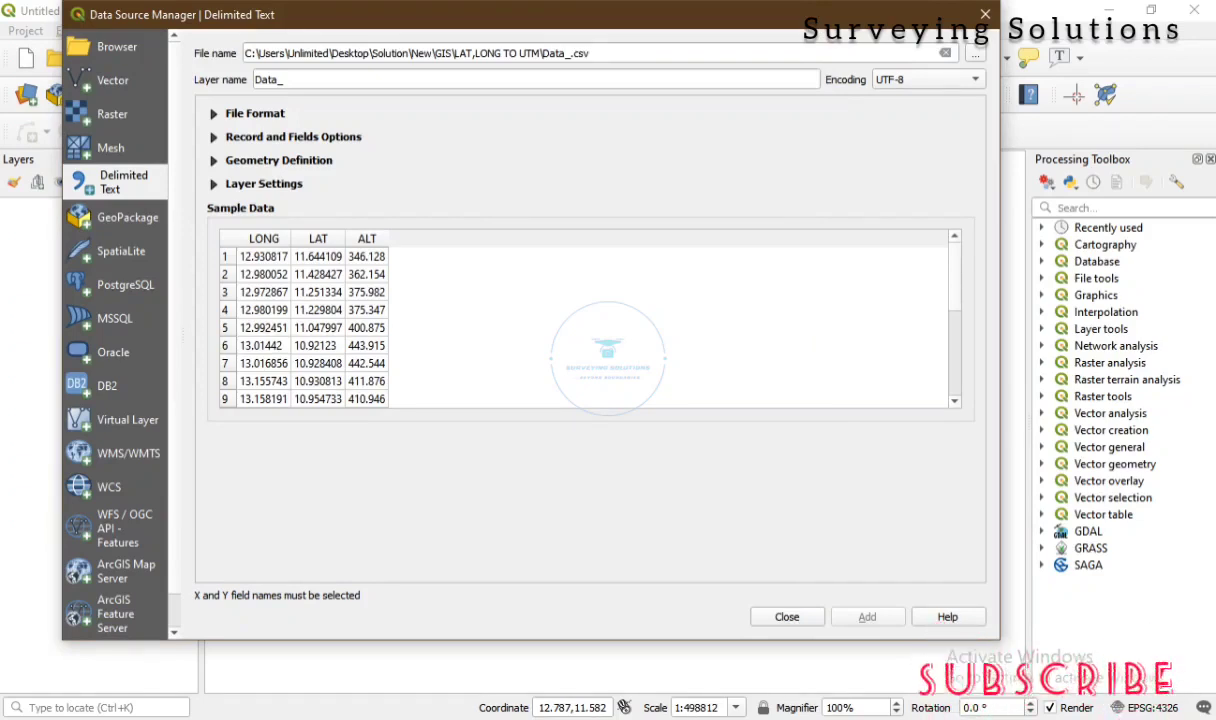
# Step: Check the file format and record options, and define point coordinates with LONG as X, LAT as Y and ALT as Z
pyautogui.click(214, 113)
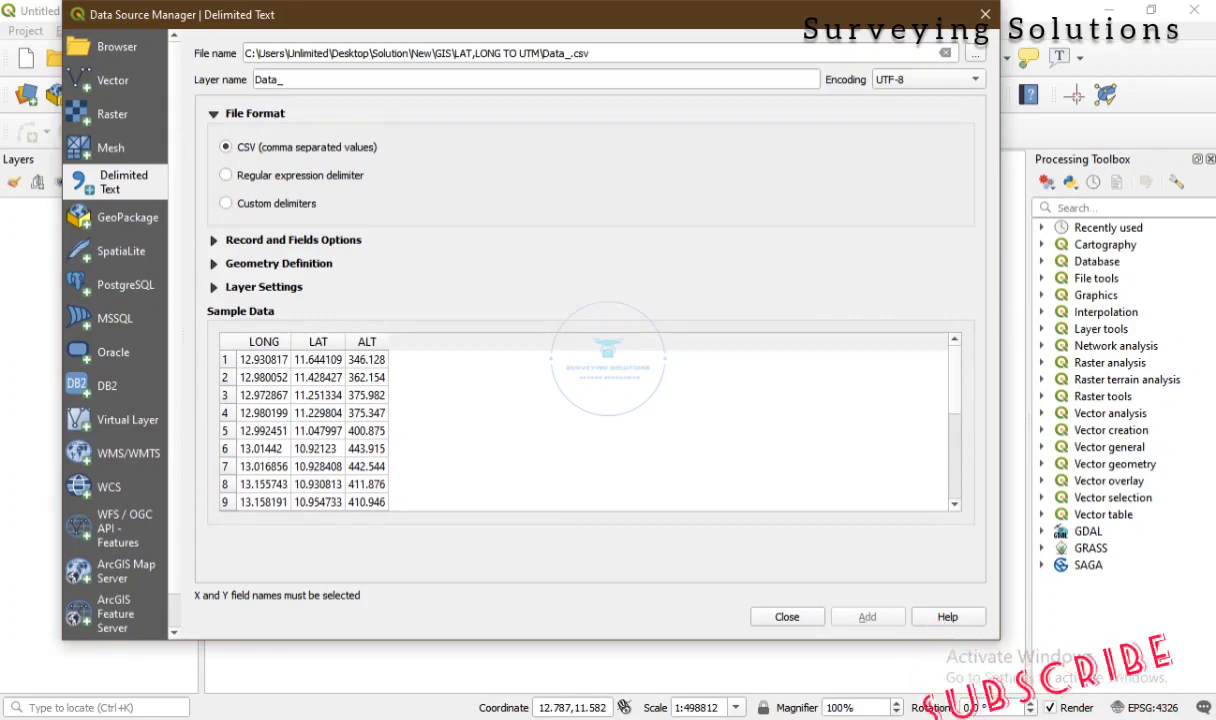
pyautogui.click(214, 113)
pyautogui.click(214, 137)
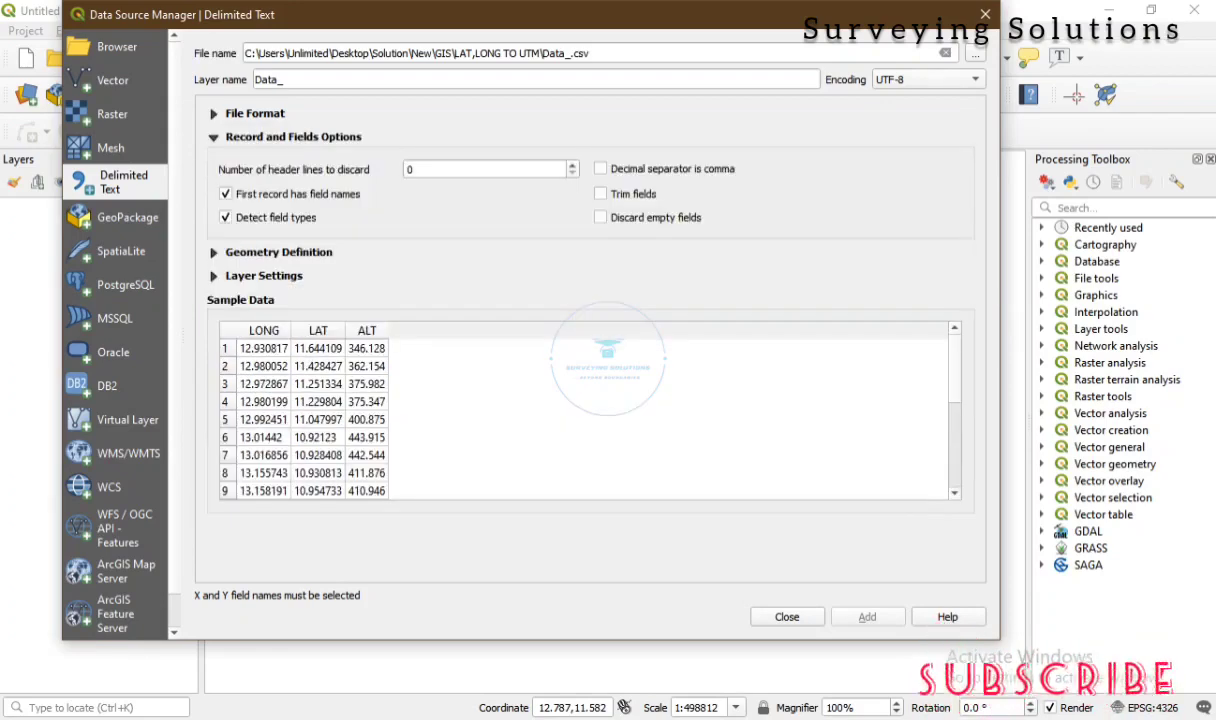
pyautogui.click(214, 137)
pyautogui.click(214, 160)
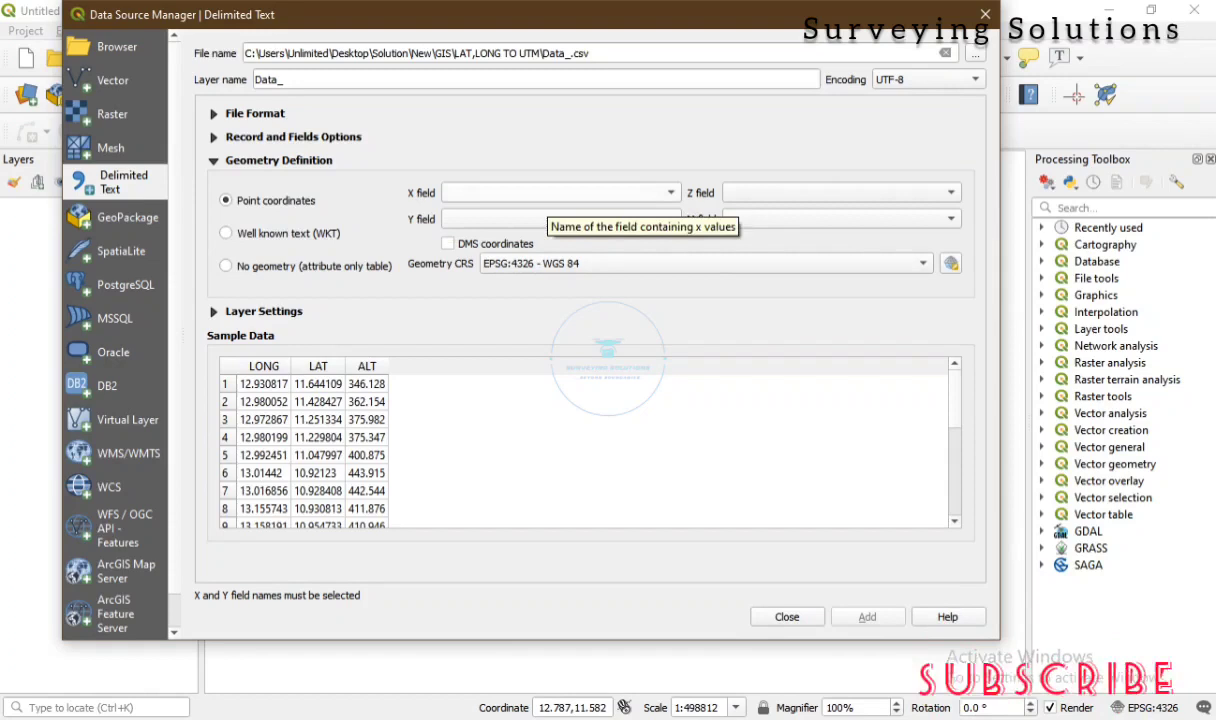
pyautogui.click(600, 193)
pyautogui.click(462, 193)
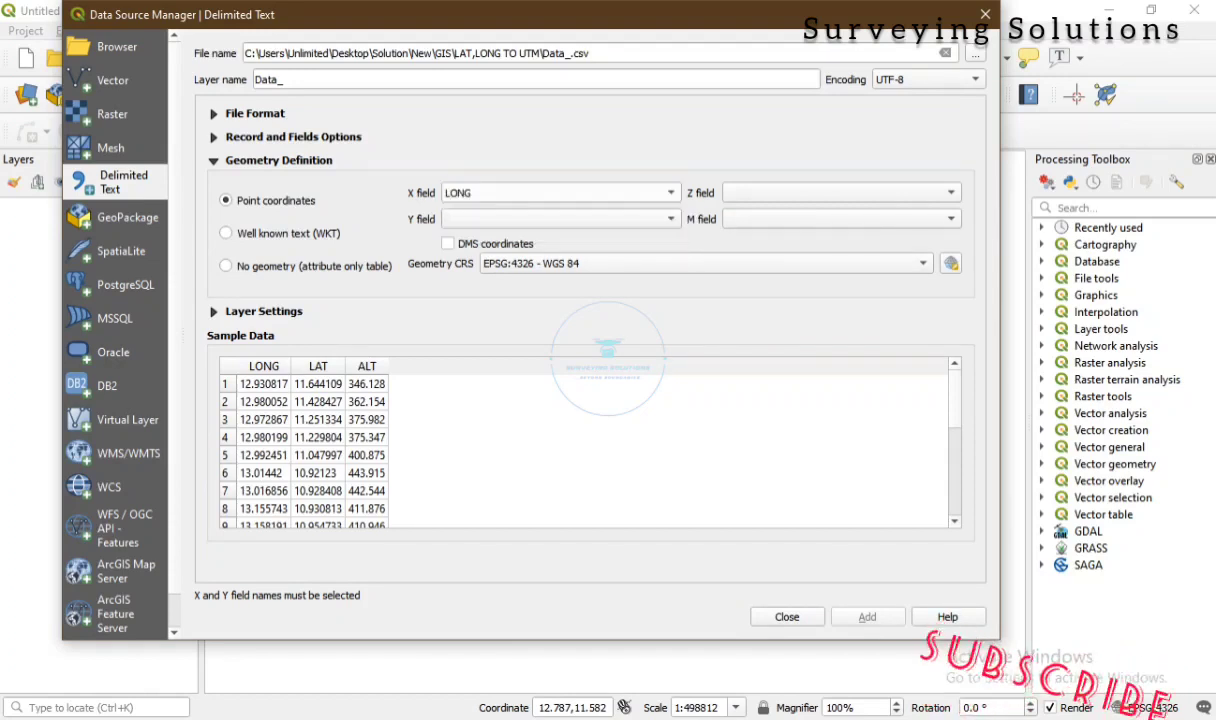
pyautogui.click(560, 219)
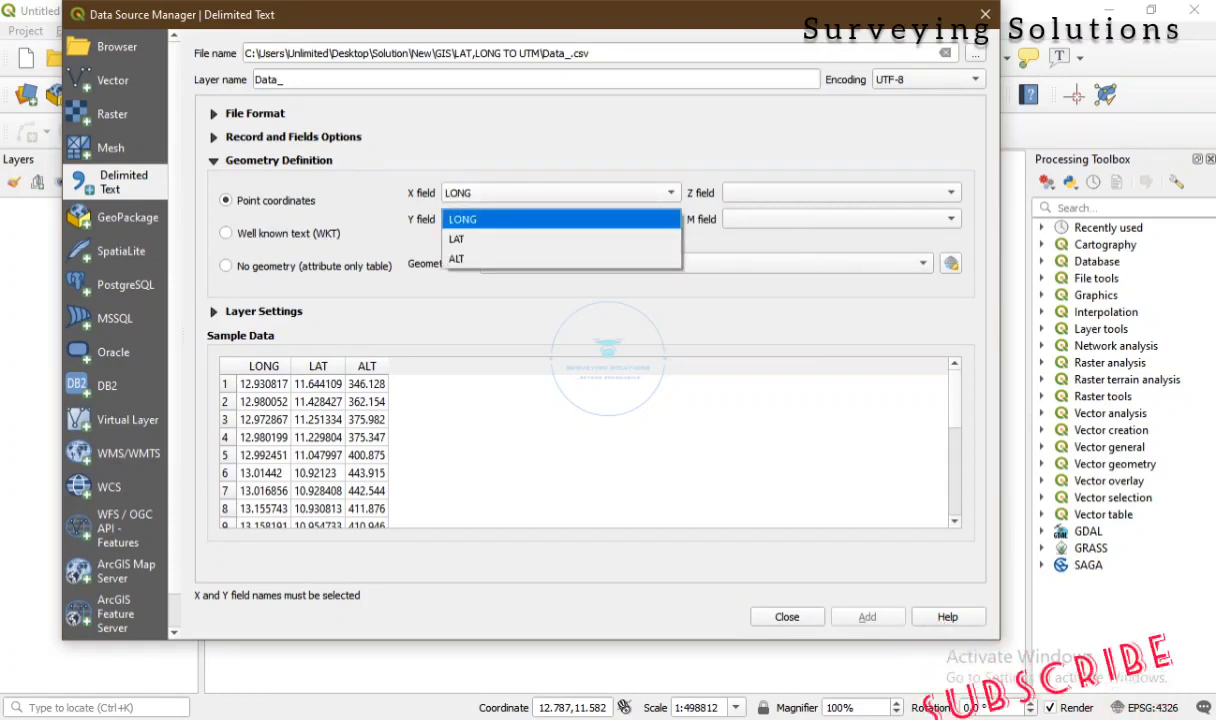
pyautogui.click(460, 239)
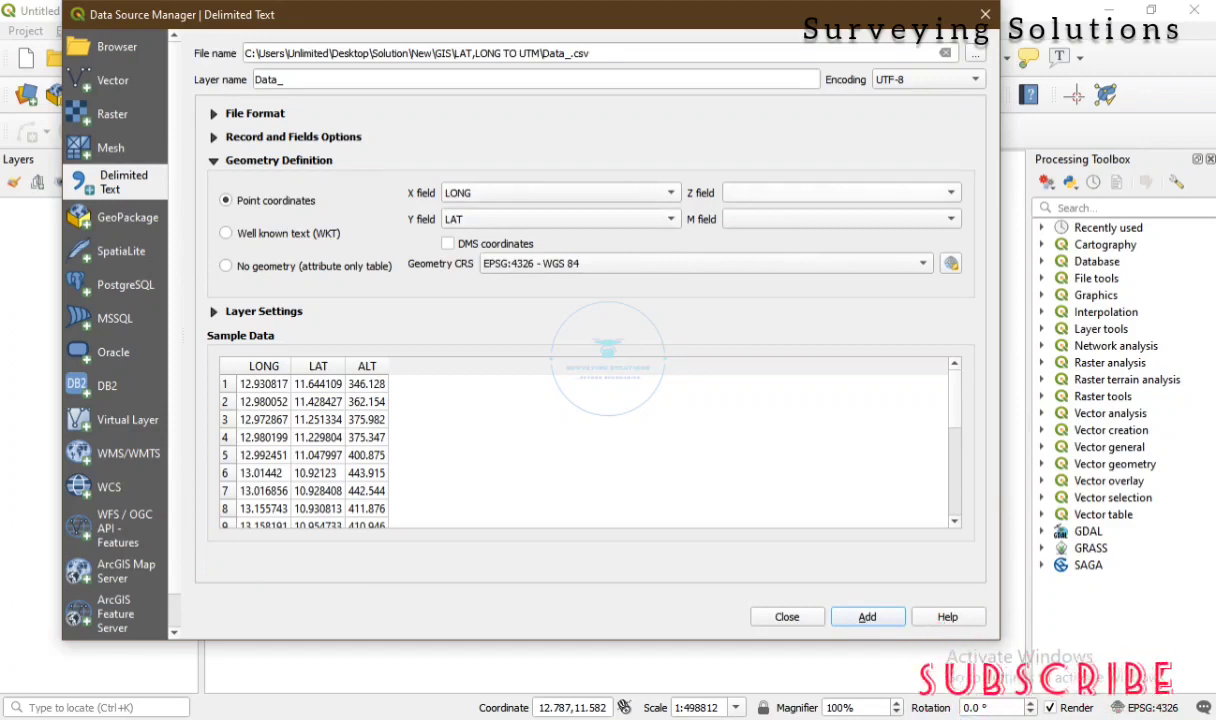
pyautogui.click(841, 192)
pyautogui.click(760, 232)
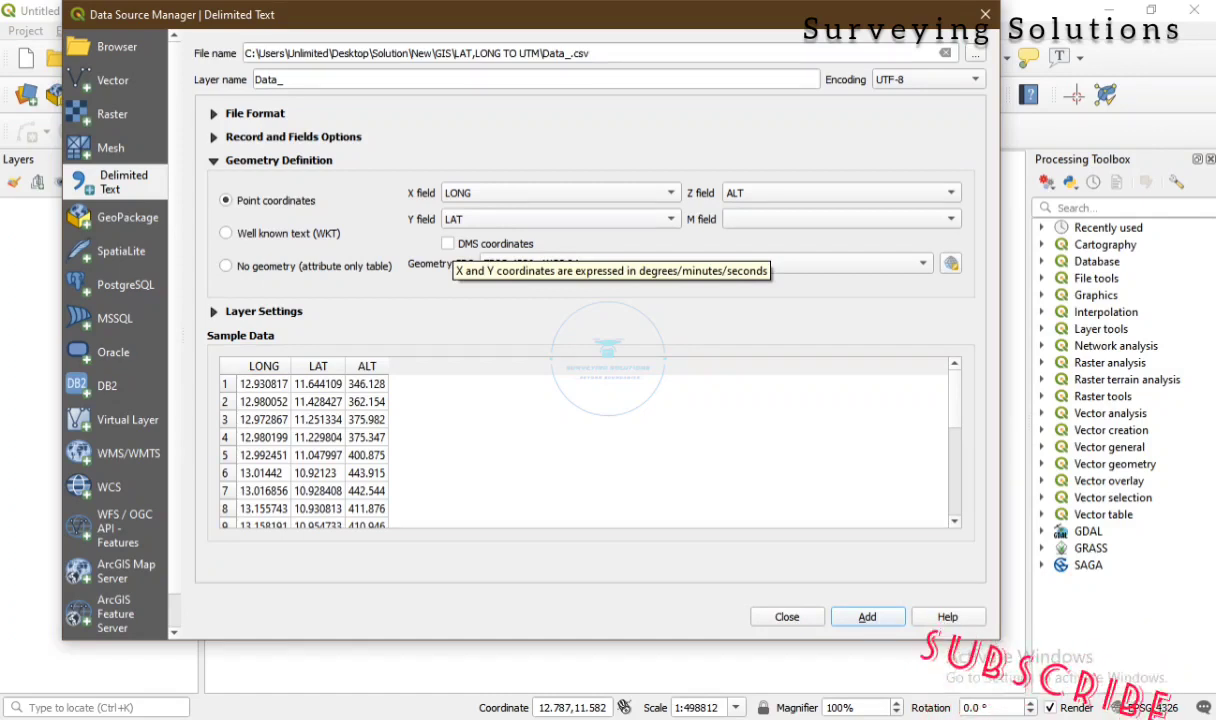
# Step: Leave DMS coordinates off and set the geometry CRS to WGS 84 (EPSG:4326)
pyautogui.click(447, 243)
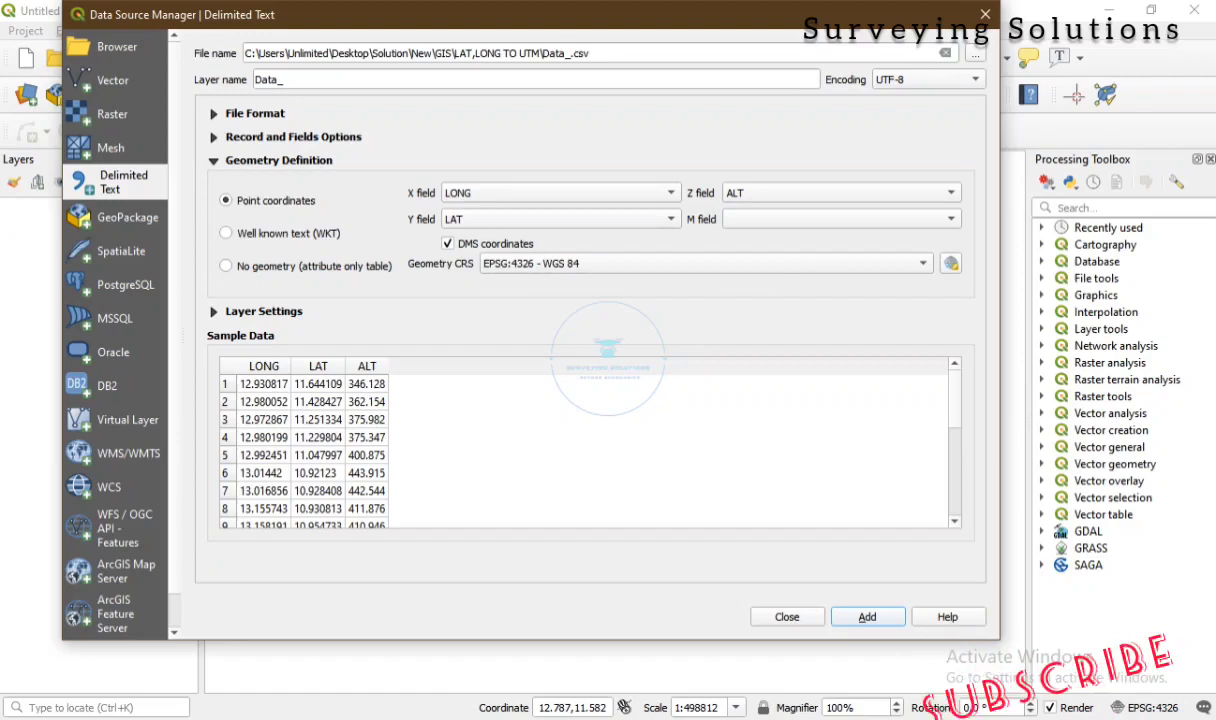
pyautogui.click(447, 243)
pyautogui.click(950, 263)
pyautogui.click(440, 115)
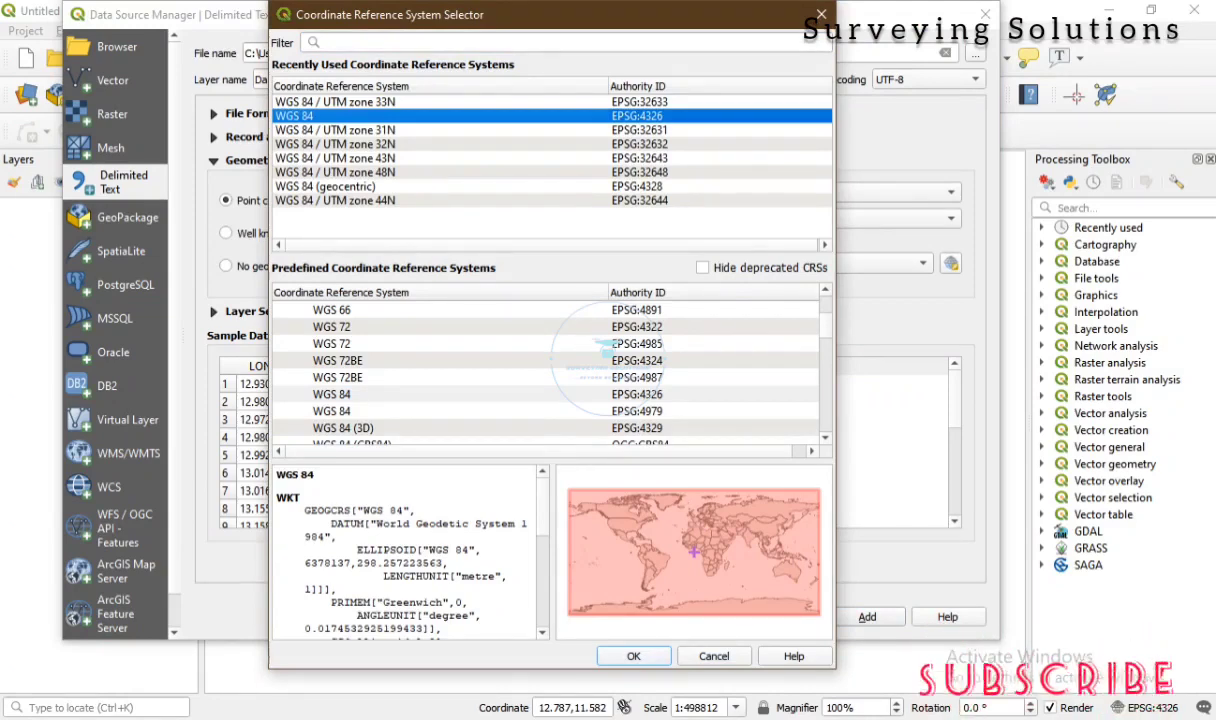
pyautogui.click(633, 656)
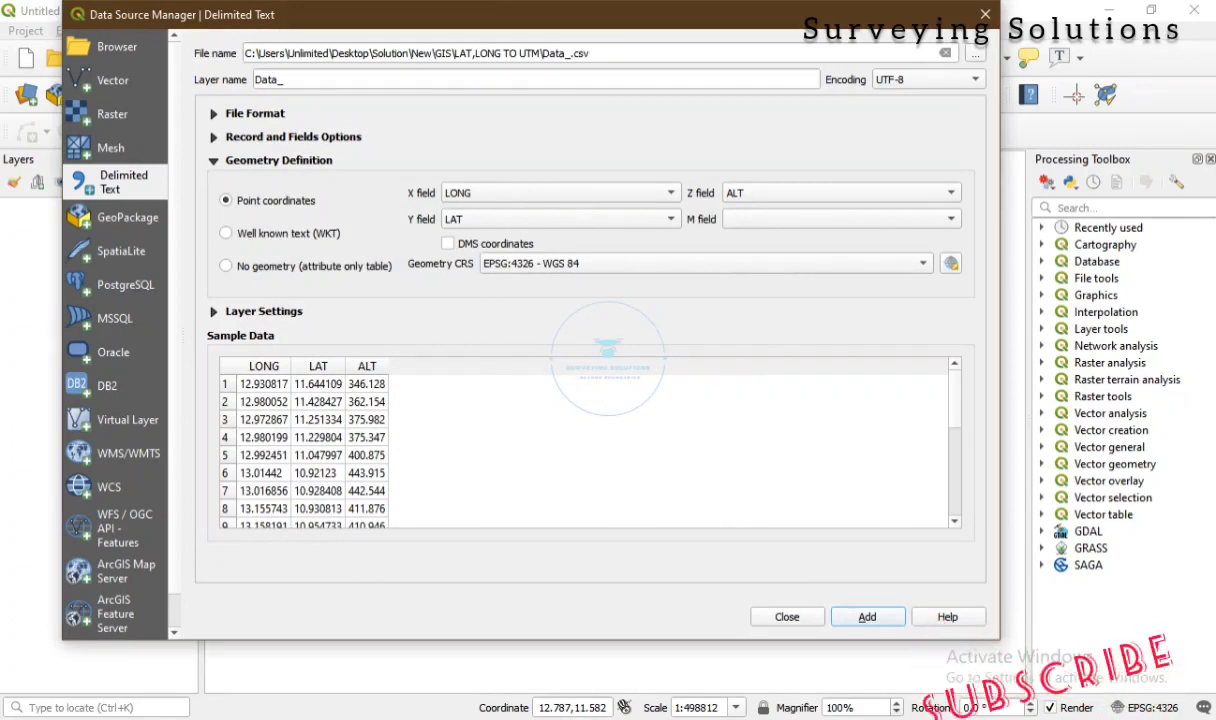
# Step: Review the layer settings and add the Data_ point layer to the project, closing the import dialog
pyautogui.click(278, 160)
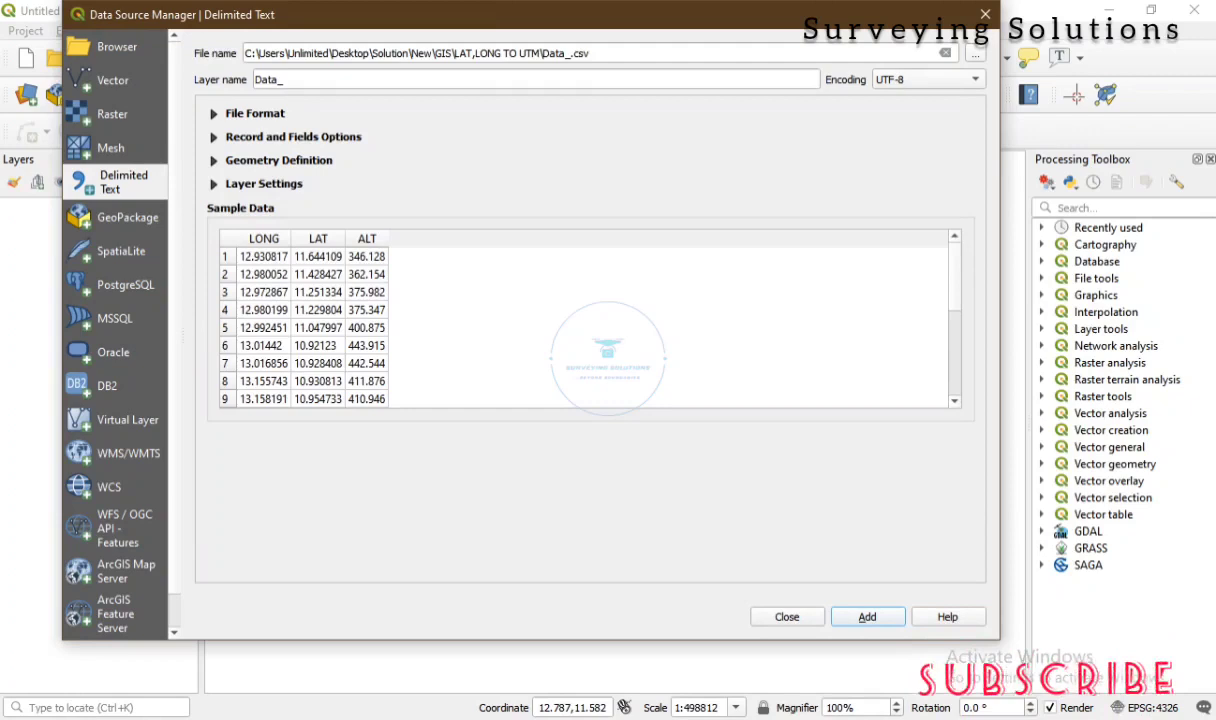
pyautogui.click(263, 183)
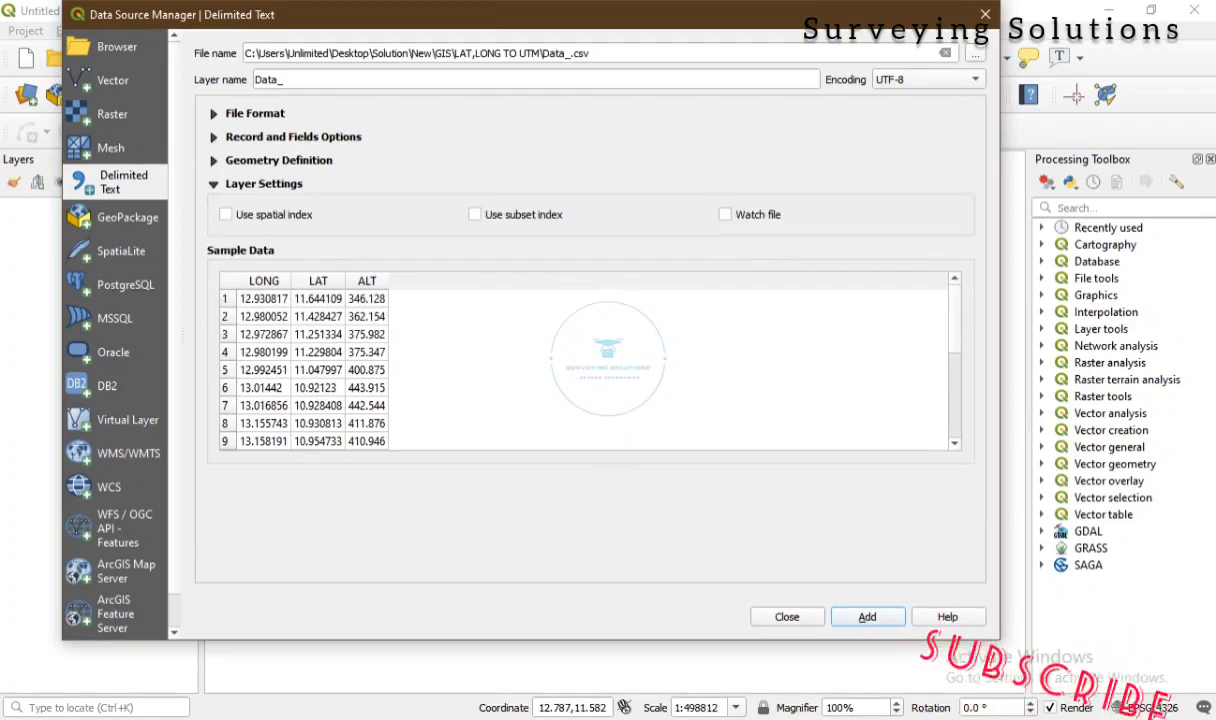
pyautogui.click(263, 183)
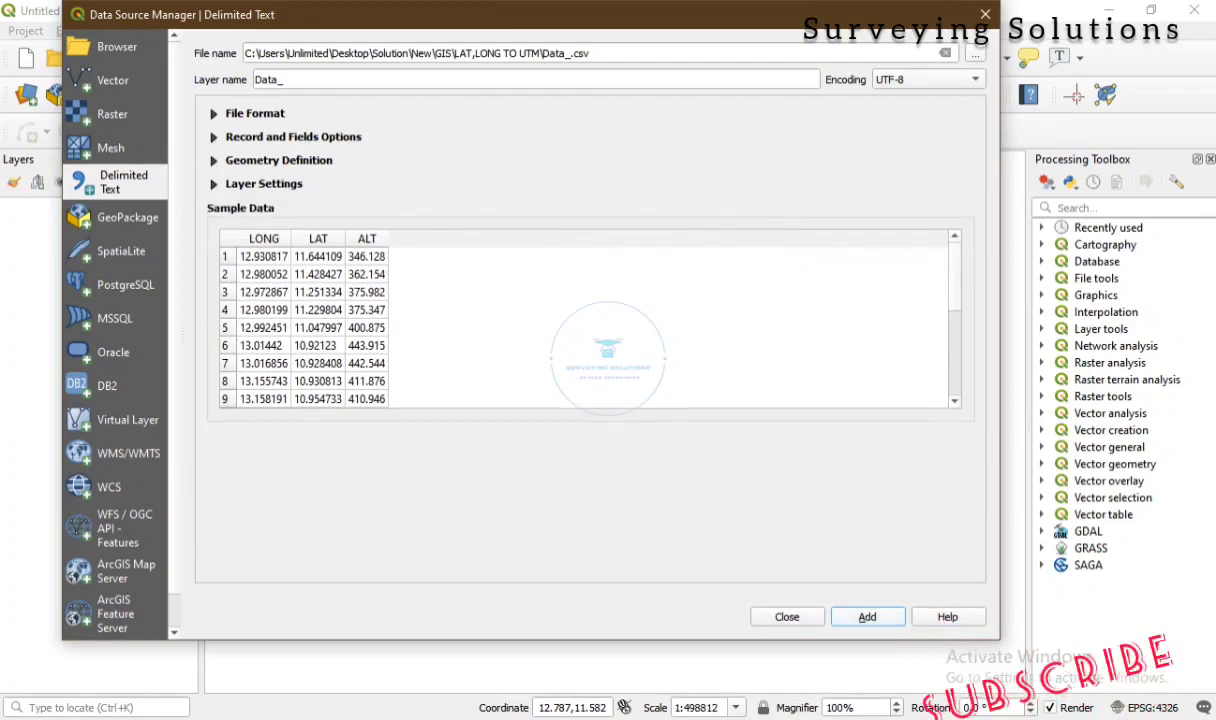
pyautogui.click(866, 616)
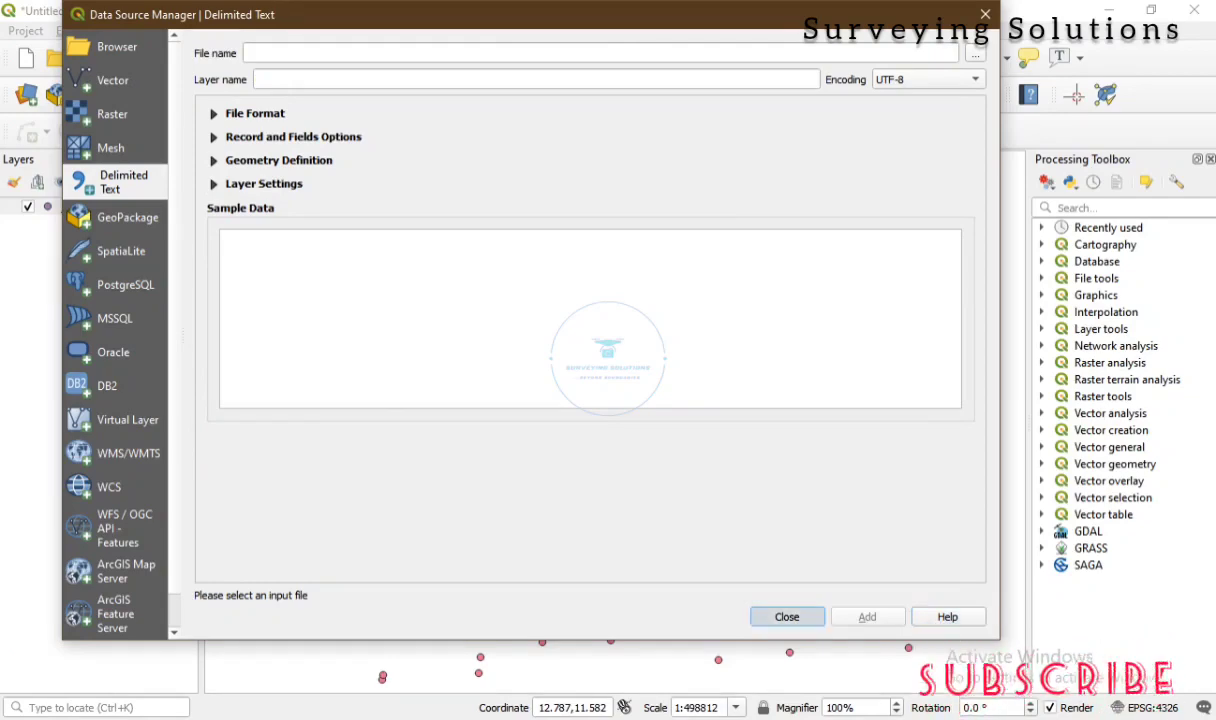
pyautogui.click(787, 616)
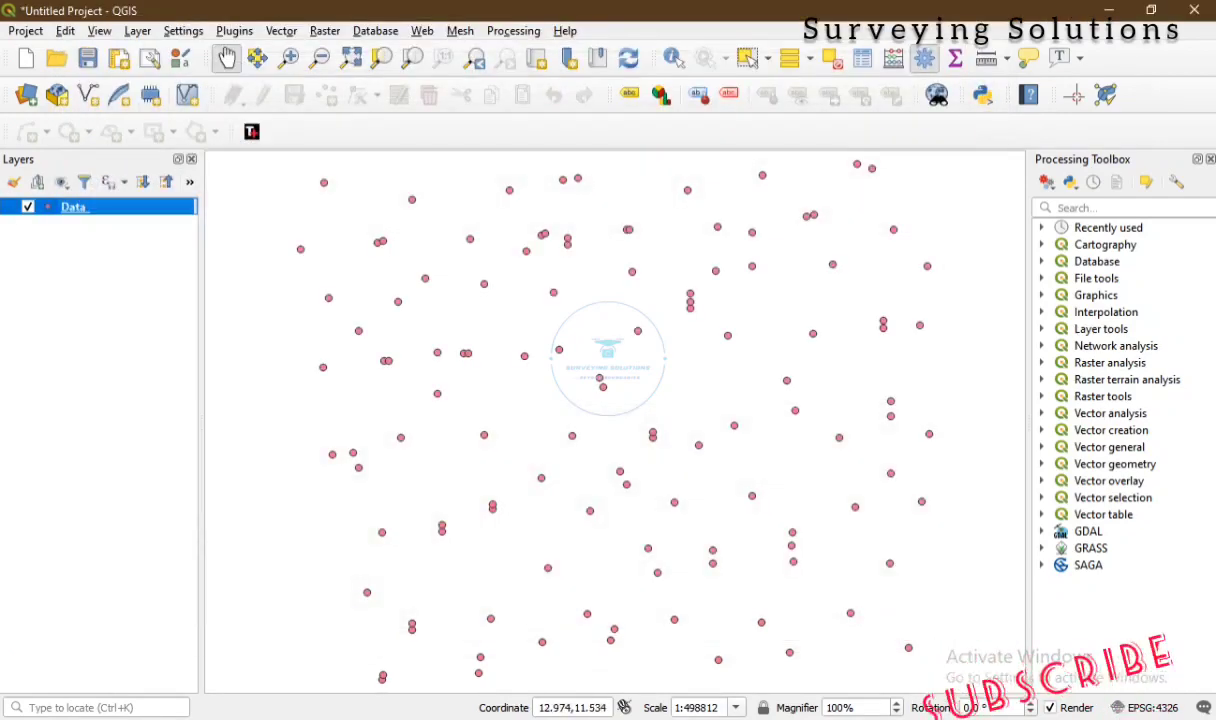
# Step: Add the Google Satellite basemap to the project with the tile plus plugin and close its dialog
pyautogui.click(251, 131)
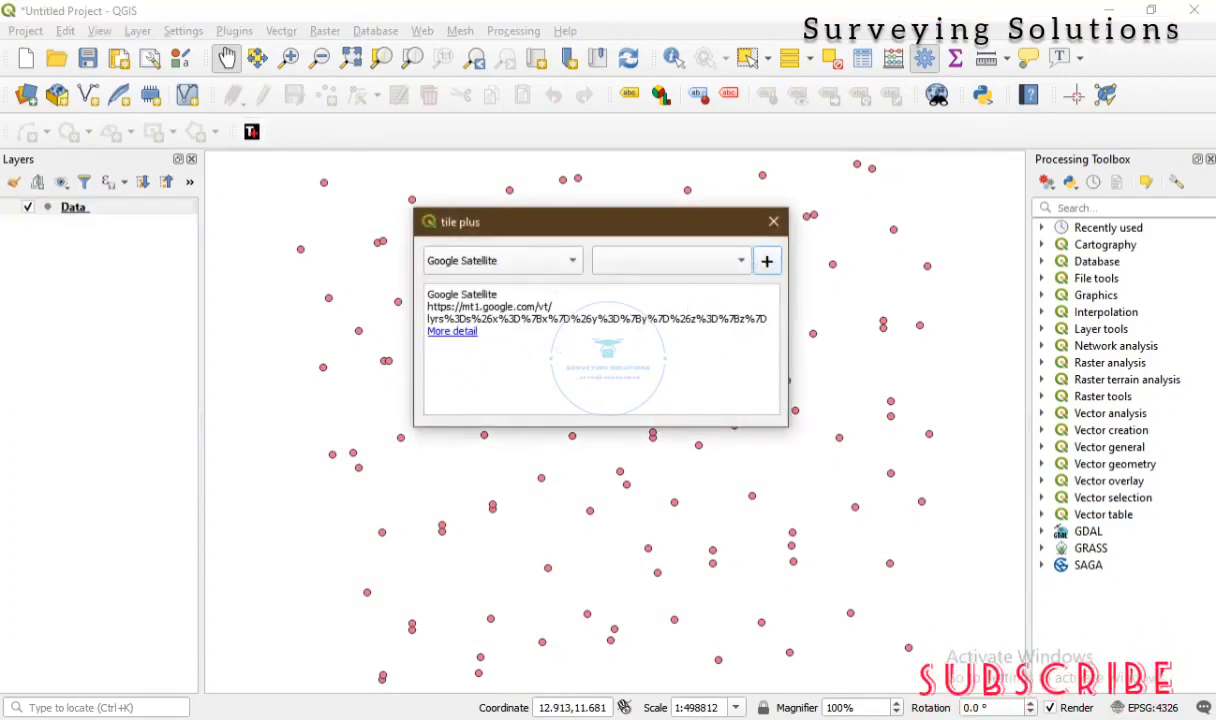
pyautogui.click(502, 260)
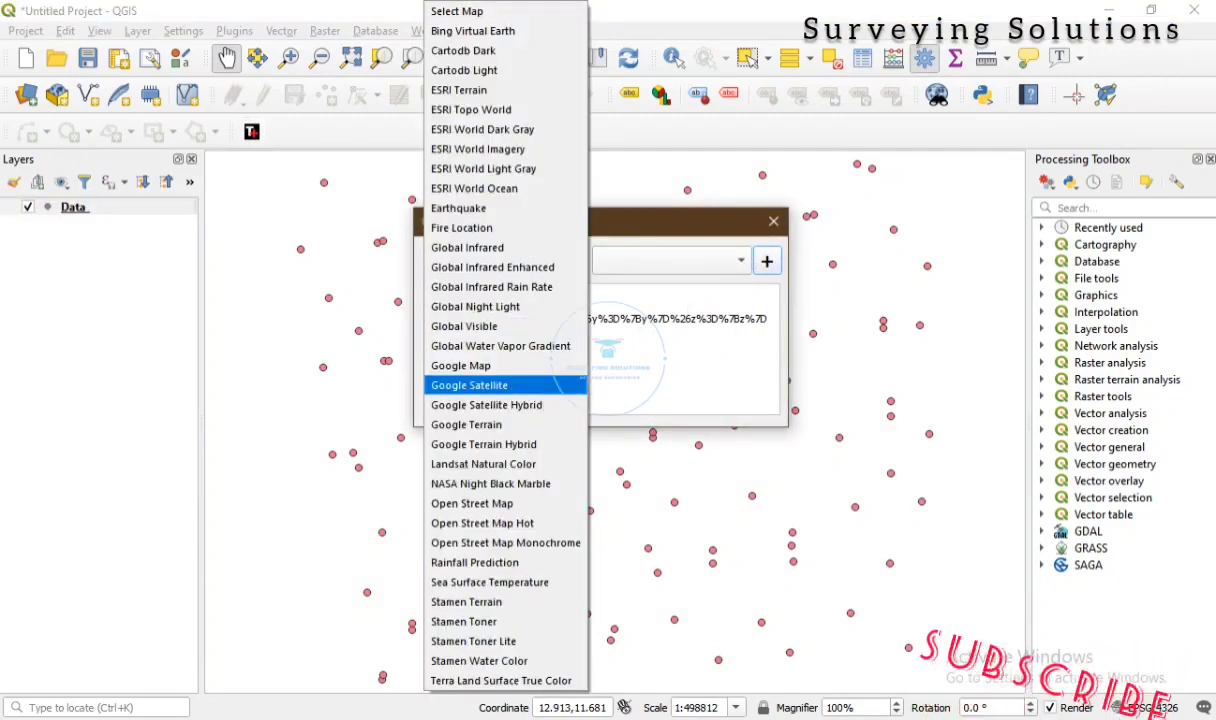
pyautogui.click(469, 385)
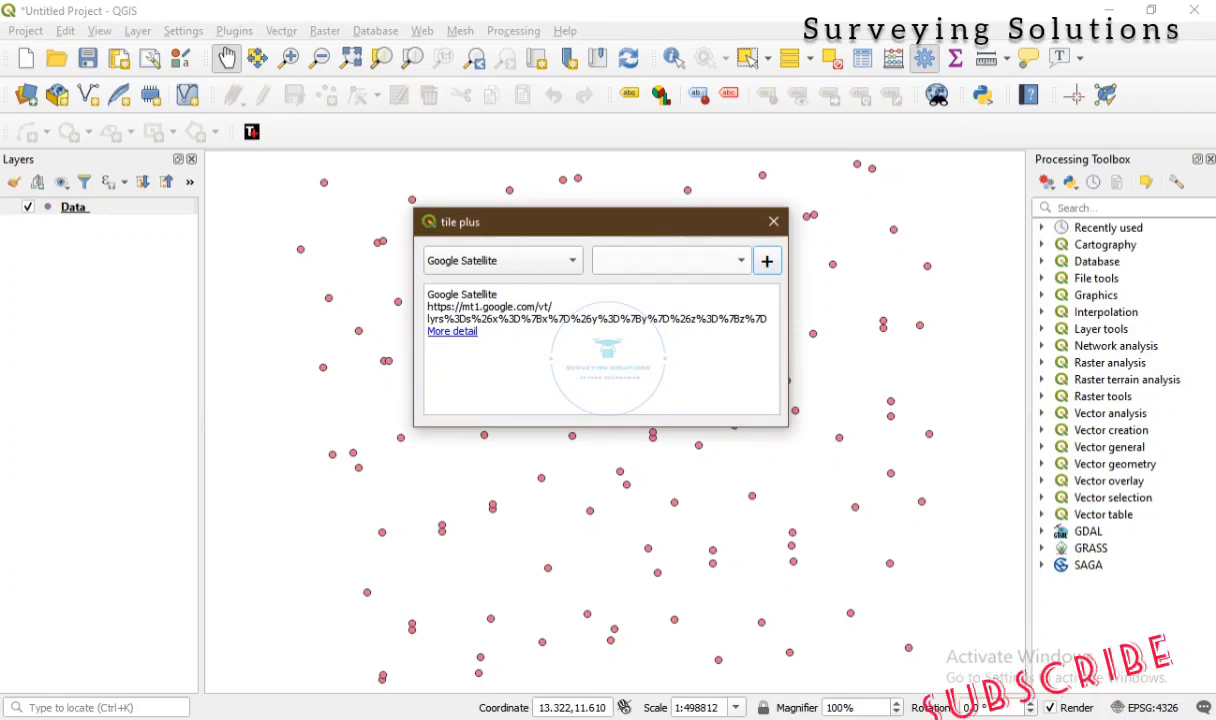
pyautogui.click(767, 260)
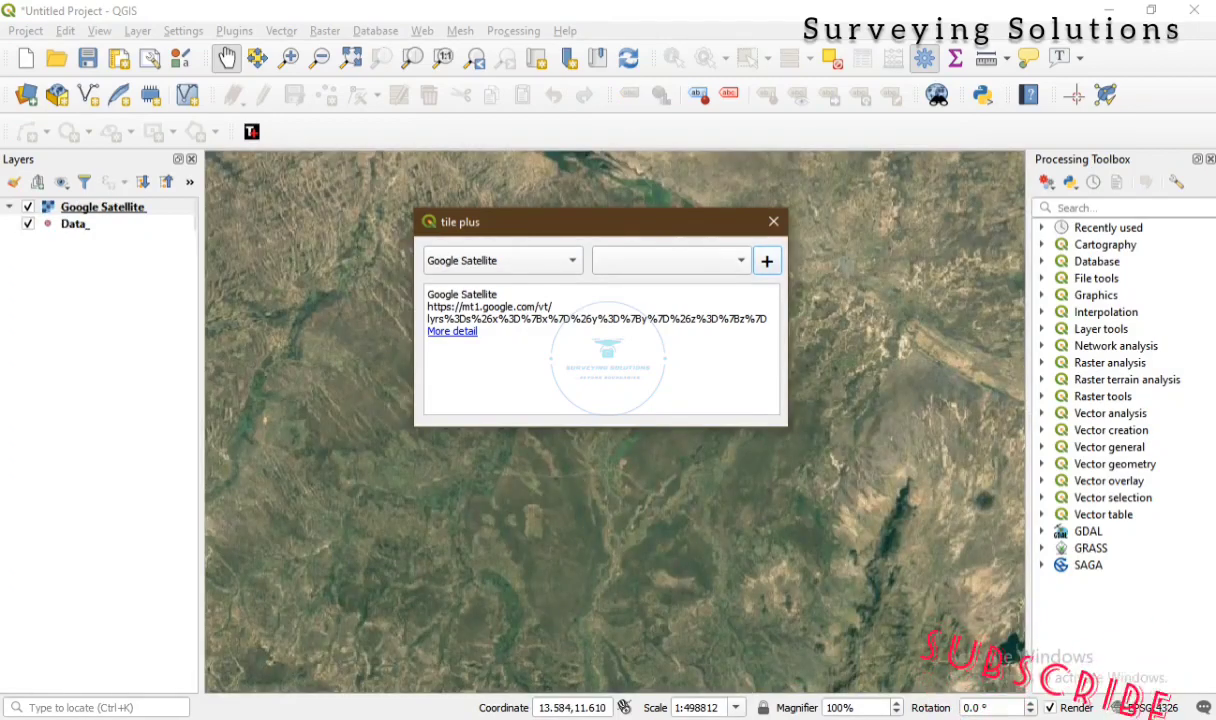
pyautogui.click(773, 221)
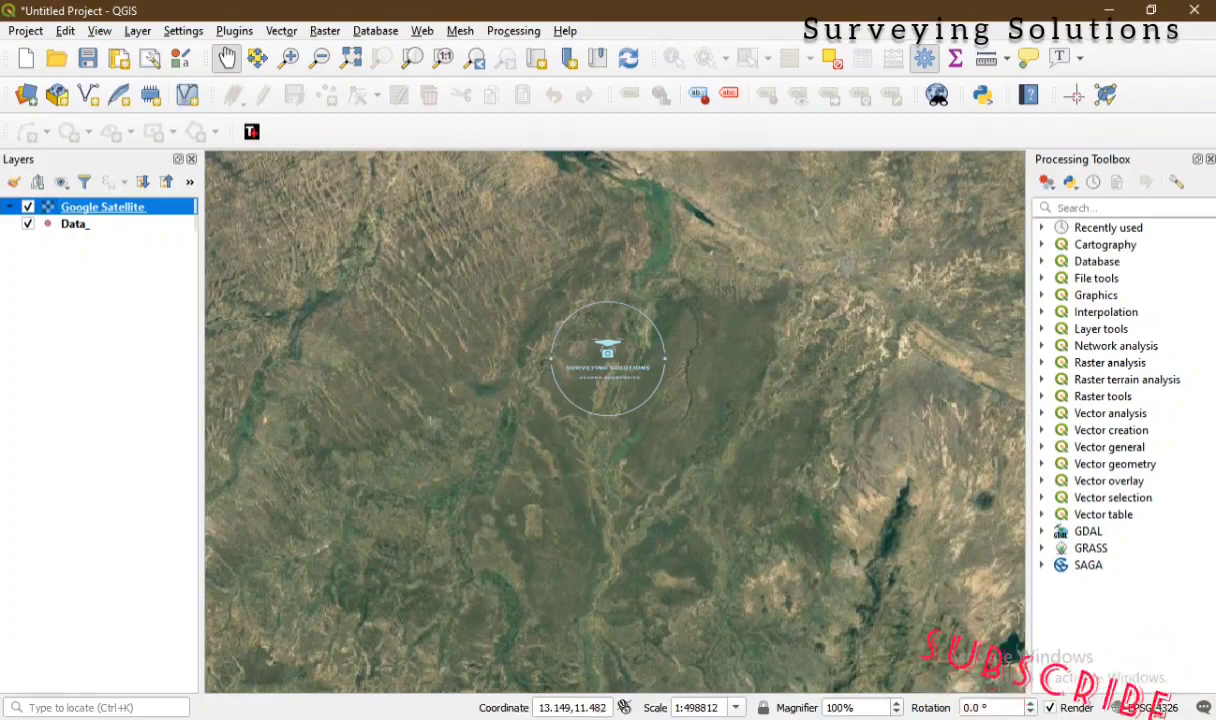
# Step: Switch to Google Earth Pro, examine the red survey grid near the CHECK placemark and its UTM zone, and return to QGIS
pyautogui.hotkey('alt', 'Tab')
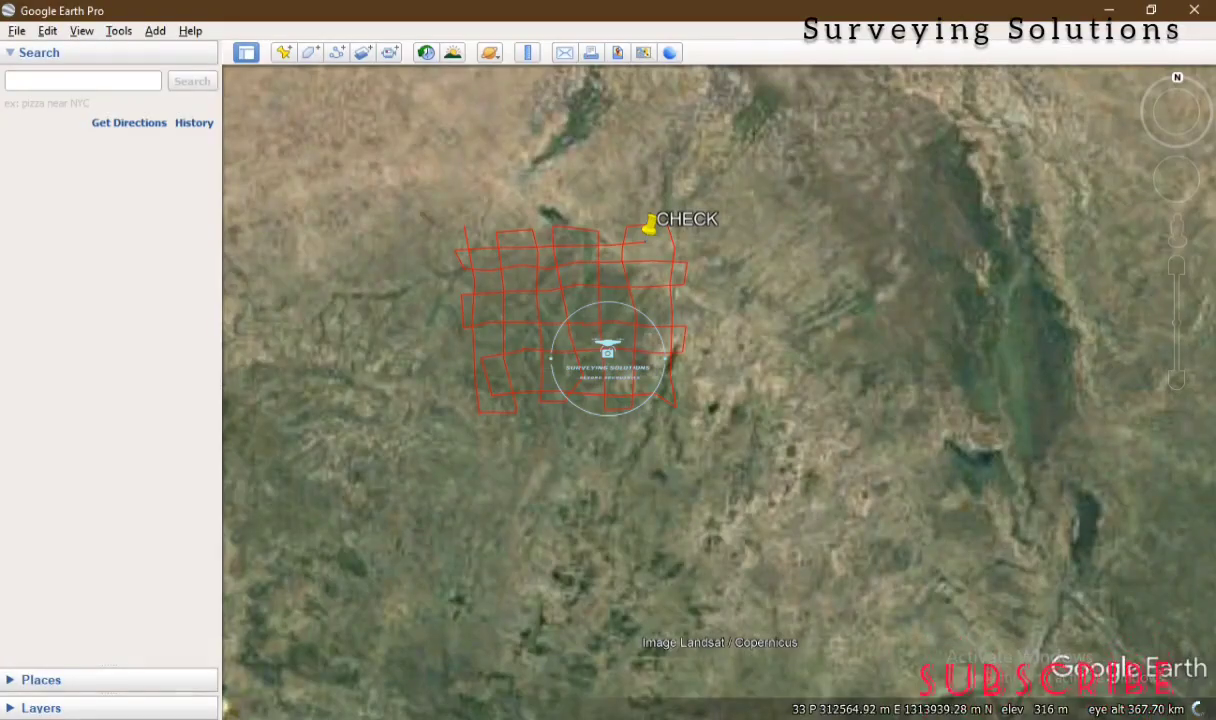
pyautogui.scroll(1, 594, 225)
pyautogui.scroll(-3, 592, 255)
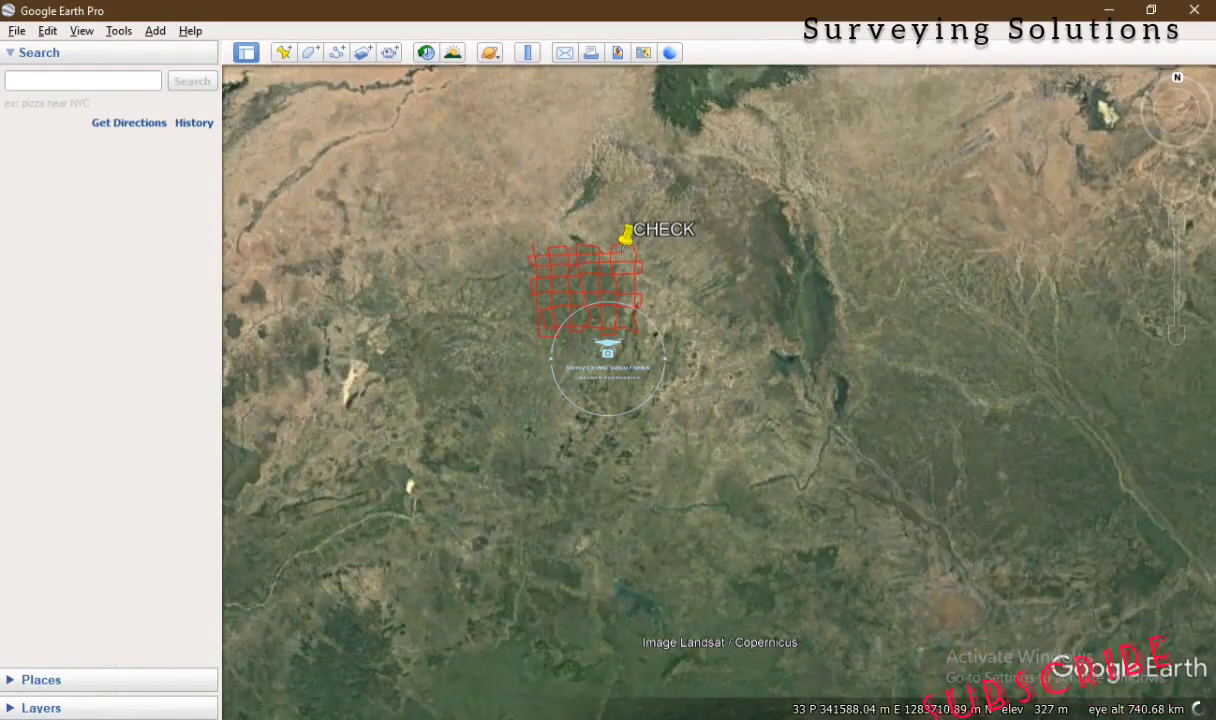
pyautogui.scroll(5, 566, 247)
pyautogui.scroll(3, 566, 247)
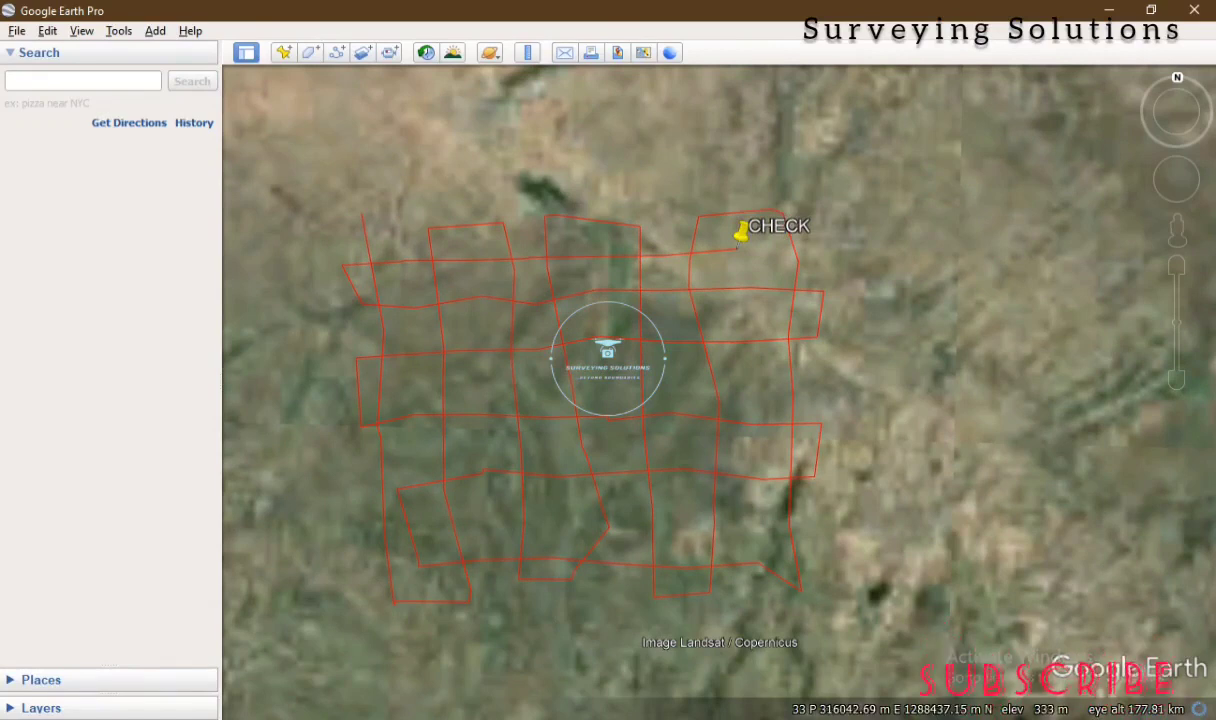
pyautogui.scroll(-3, 563, 240)
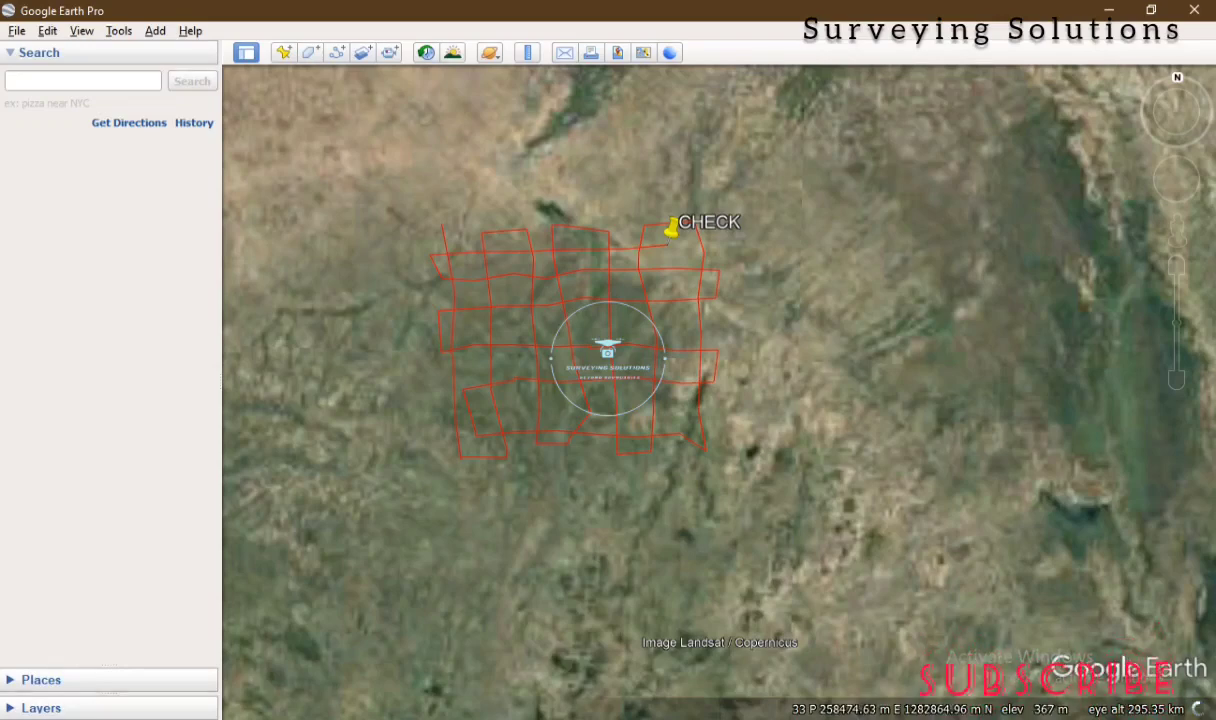
pyautogui.hotkey('alt', 'Tab')
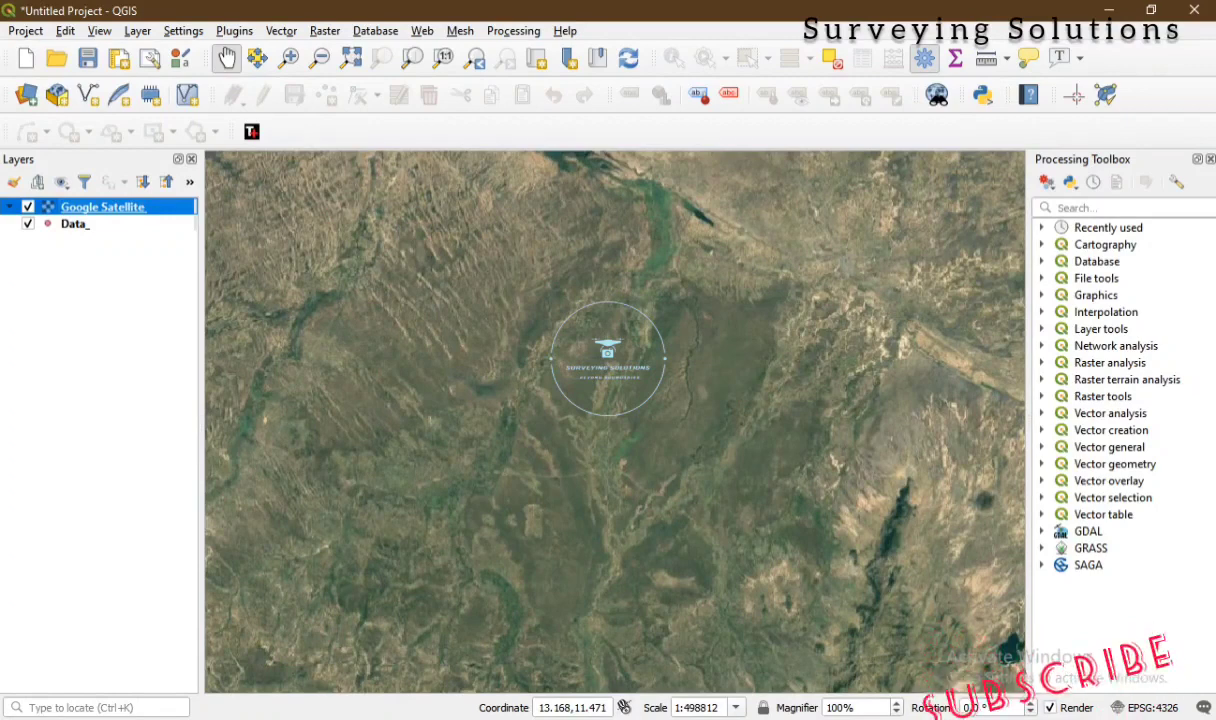
# Step: Hide the Google Satellite layer and zoom the map to the Data_ point layer
pyautogui.scroll(-1, 615, 470)
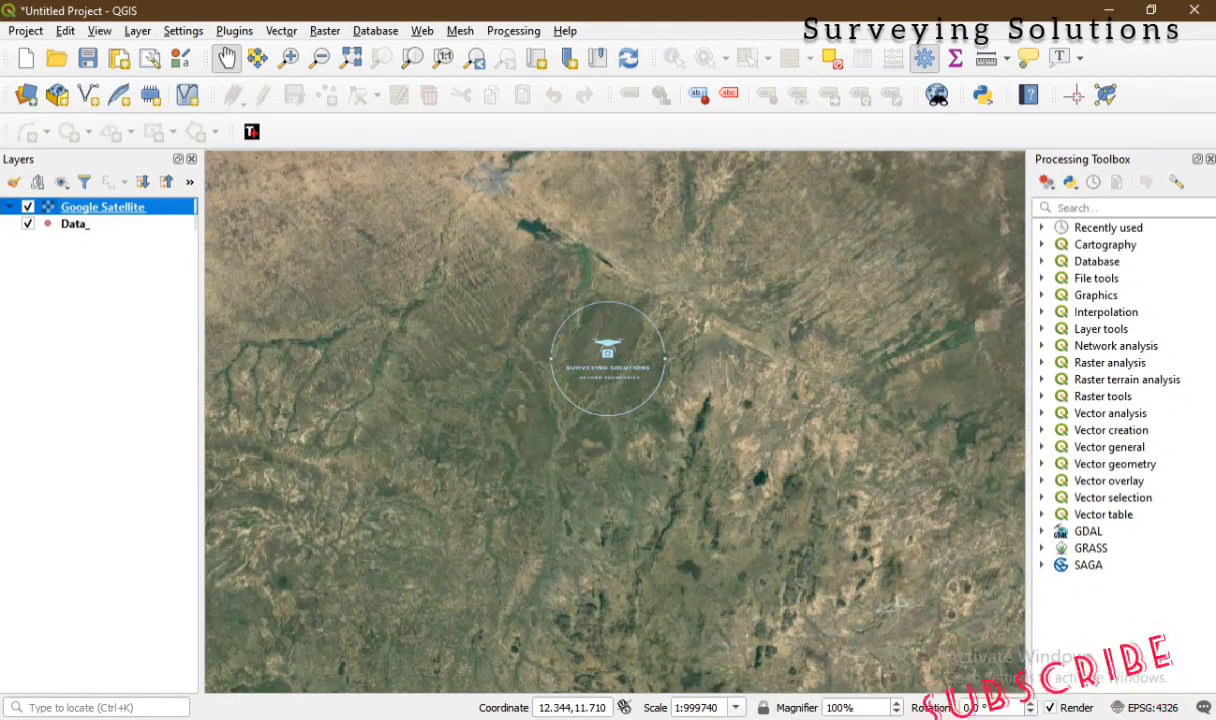
pyautogui.click(28, 207)
pyautogui.click(60, 223)
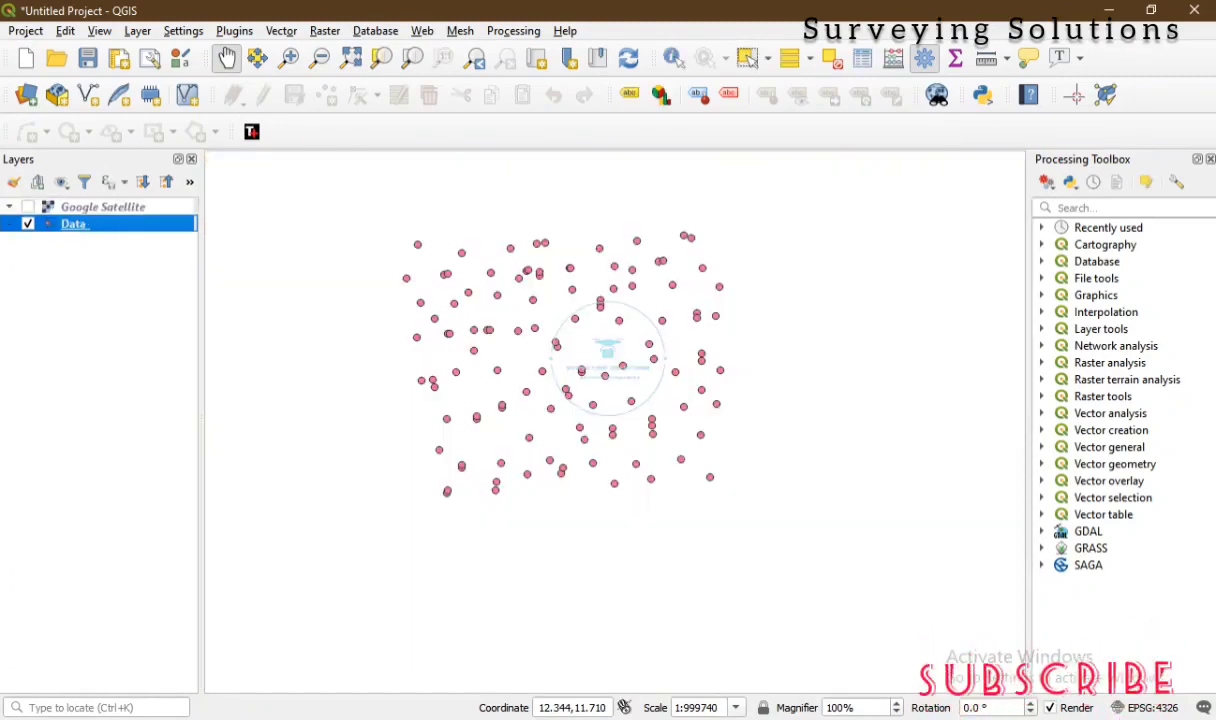
pyautogui.rightClick(48, 223)
pyautogui.click(110, 233)
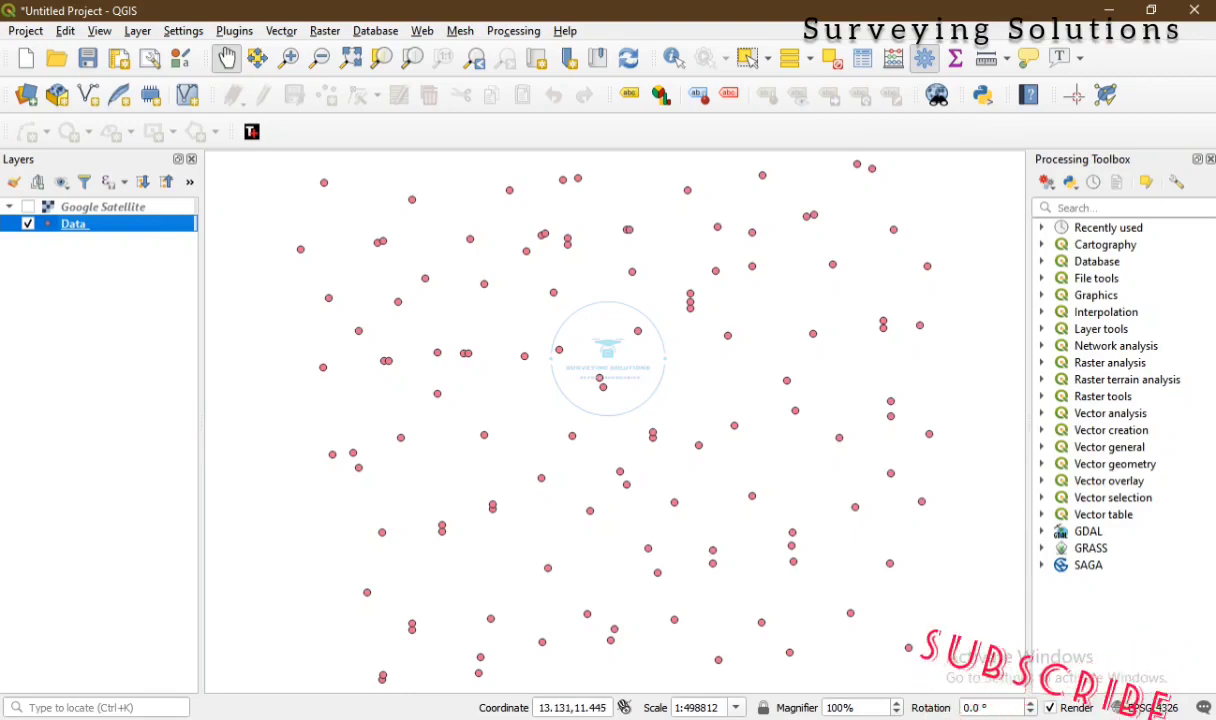
# Step: Start exporting the Data_ layer's features as a CSV file named UTM in the LAT,LONG TO UTM folder
pyautogui.rightClick(140, 223)
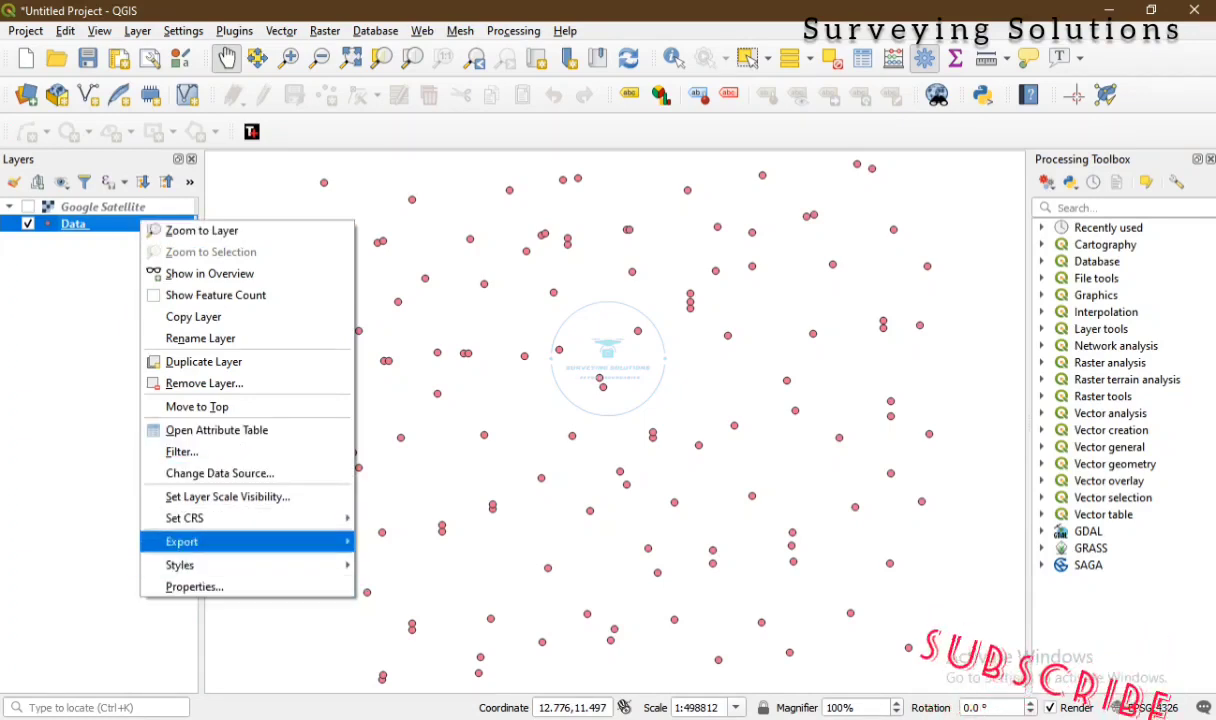
pyautogui.moveTo(182, 541)
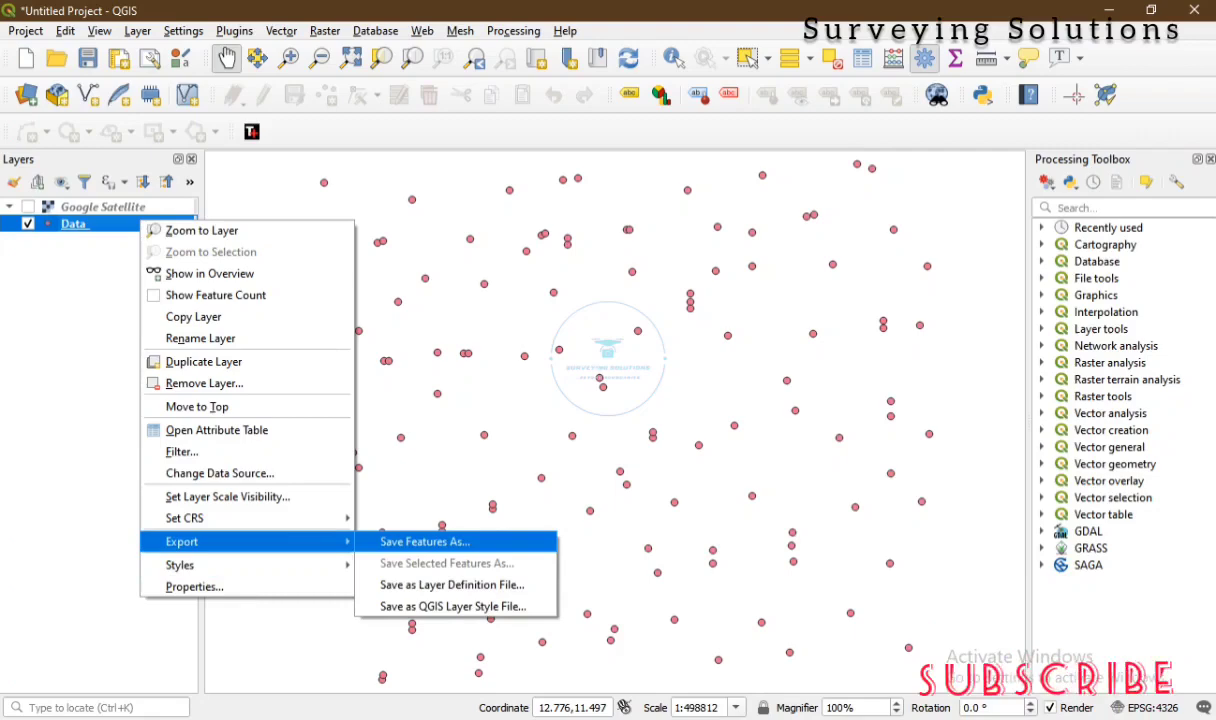
pyautogui.click(425, 541)
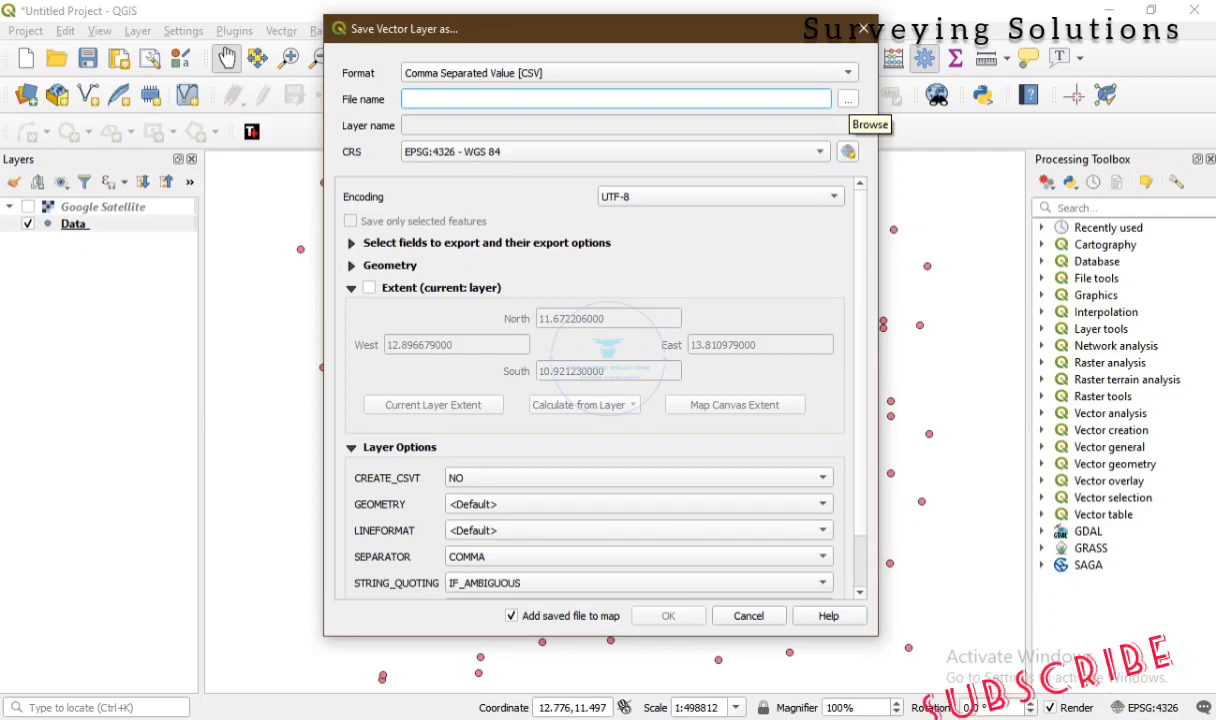
pyautogui.click(847, 99)
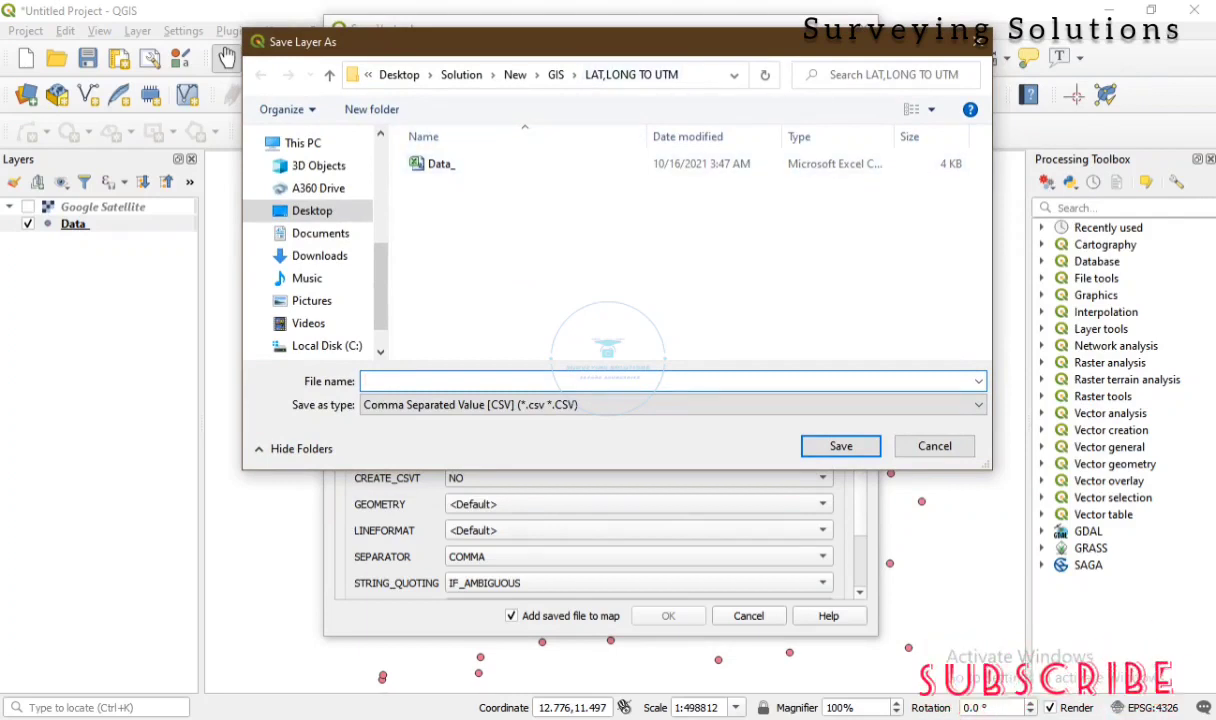
pyautogui.write('UTM')
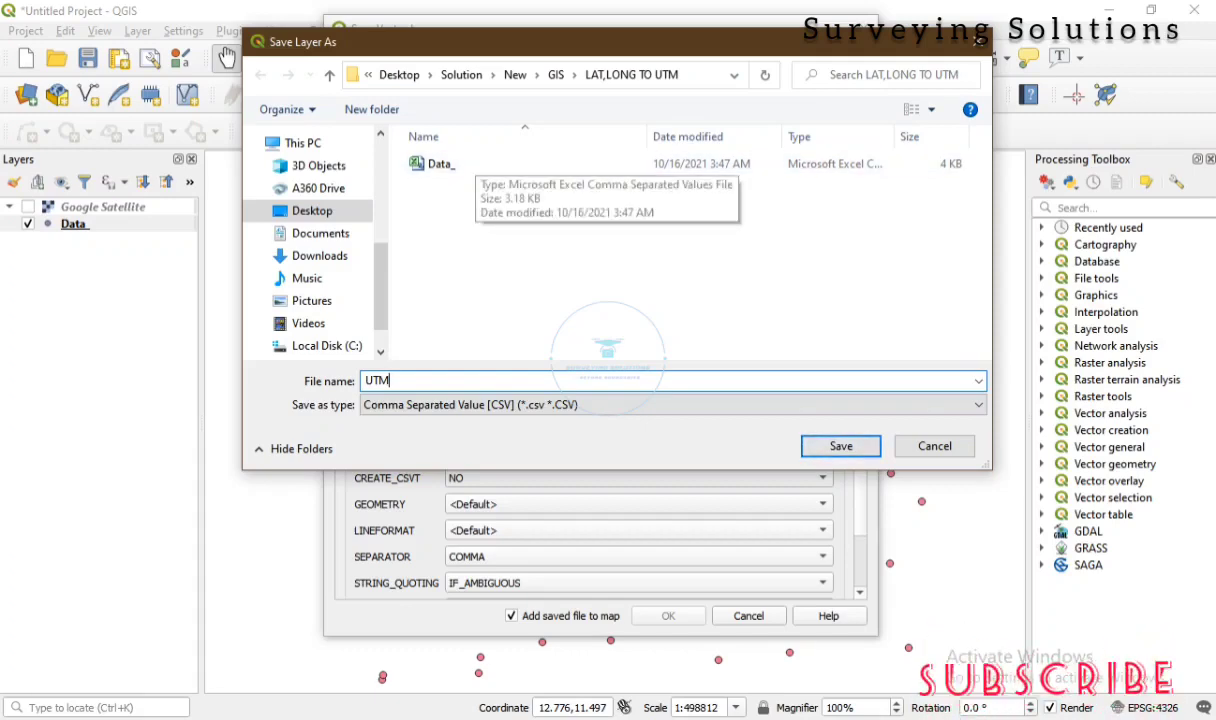
pyautogui.click(840, 446)
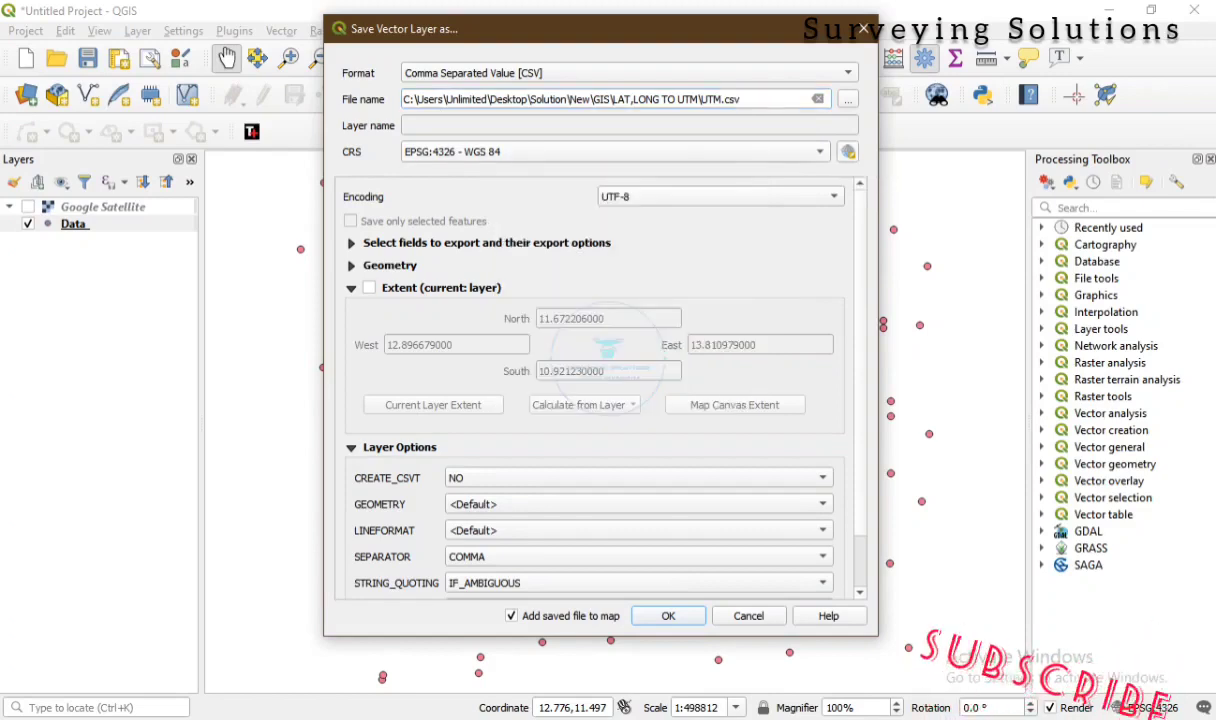
# Step: Check the survey area's UTM zone in Google Earth Pro and set the export CRS to WGS 84 / UTM zone 33N (EPSG:32633)
pyautogui.click(847, 151)
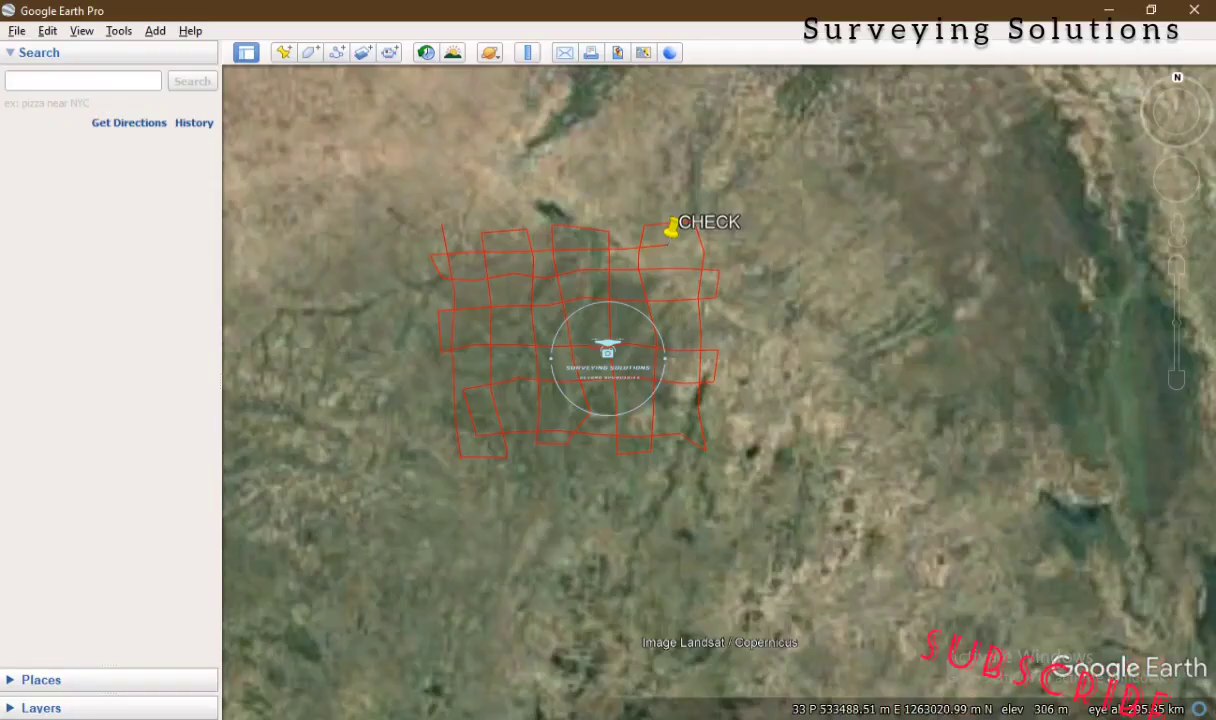
pyautogui.scroll(-6, 757, 263)
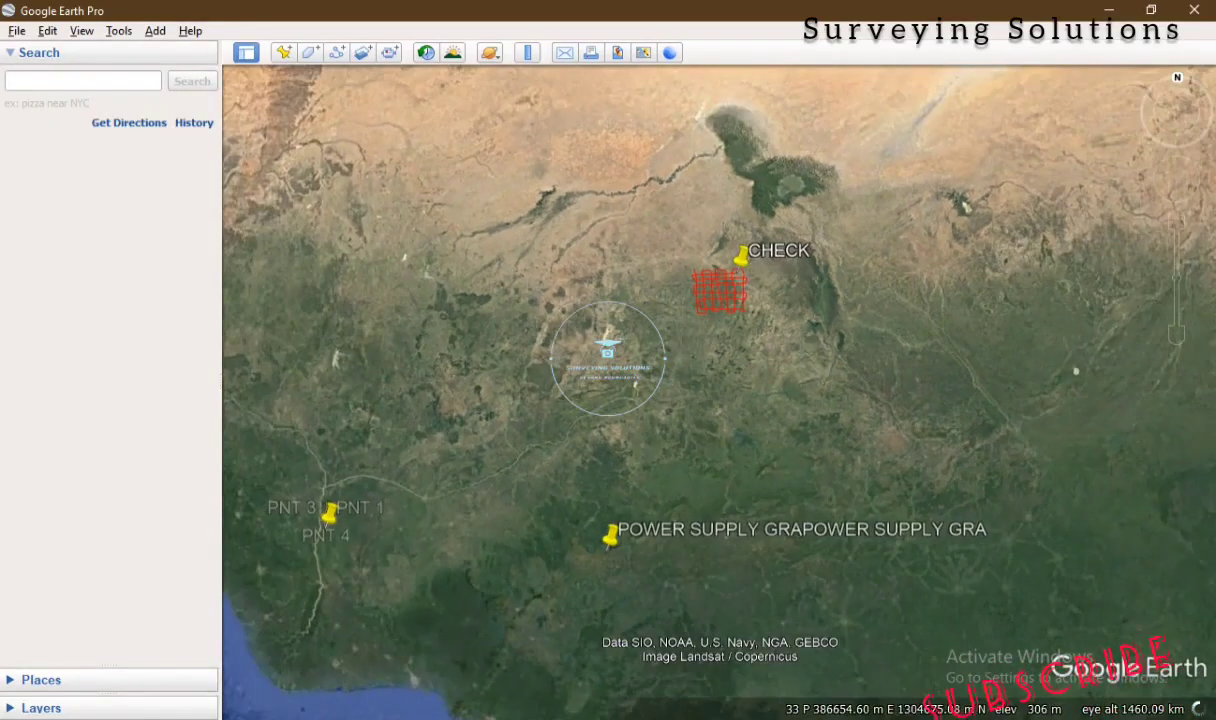
pyautogui.scroll(-4, 731, 318)
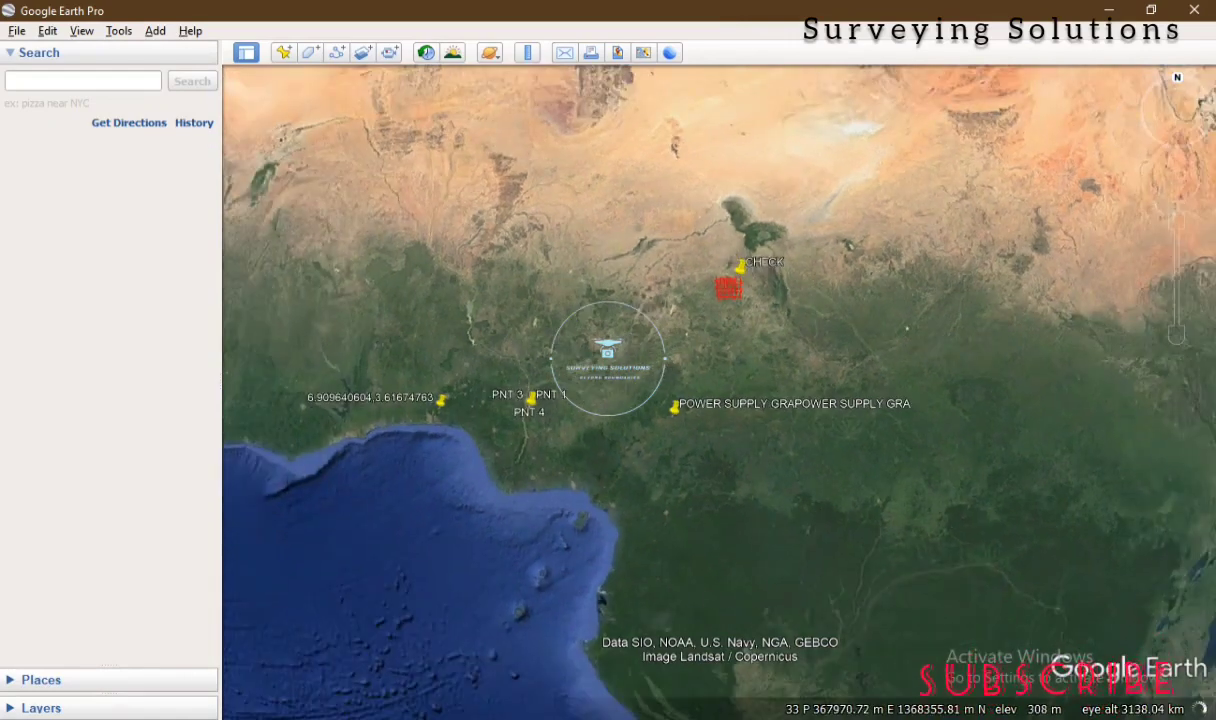
pyautogui.scroll(7, 740, 275)
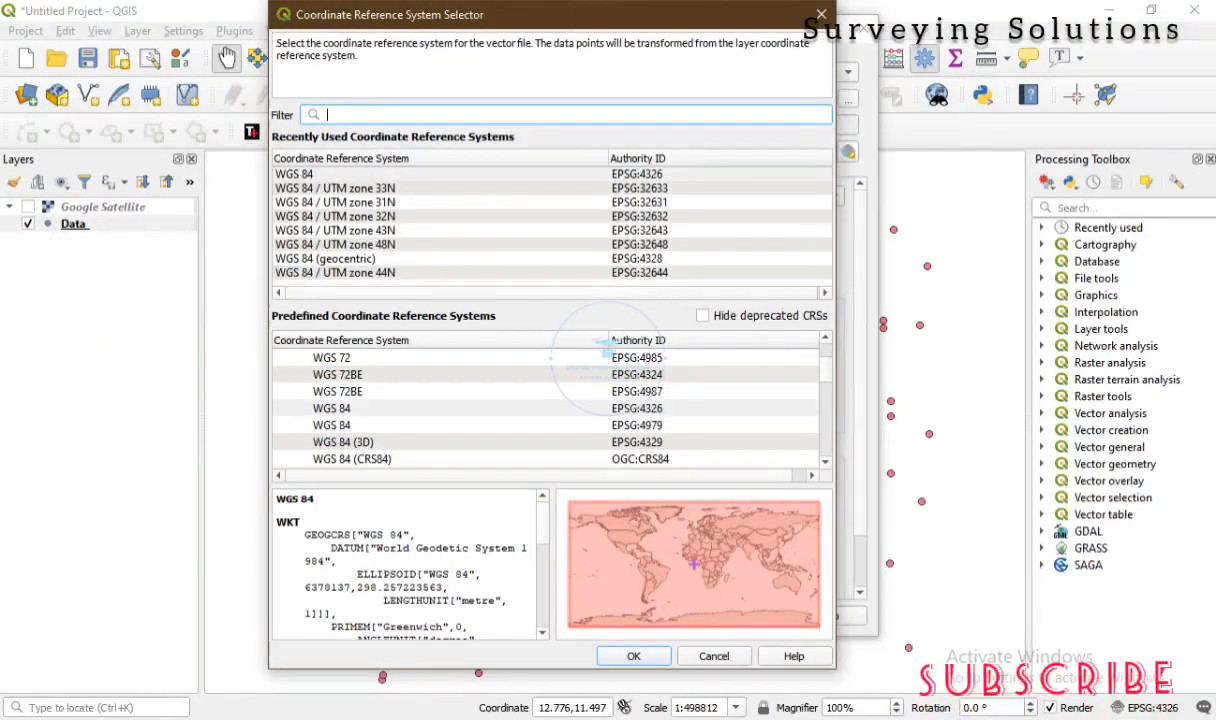
pyautogui.click(335, 188)
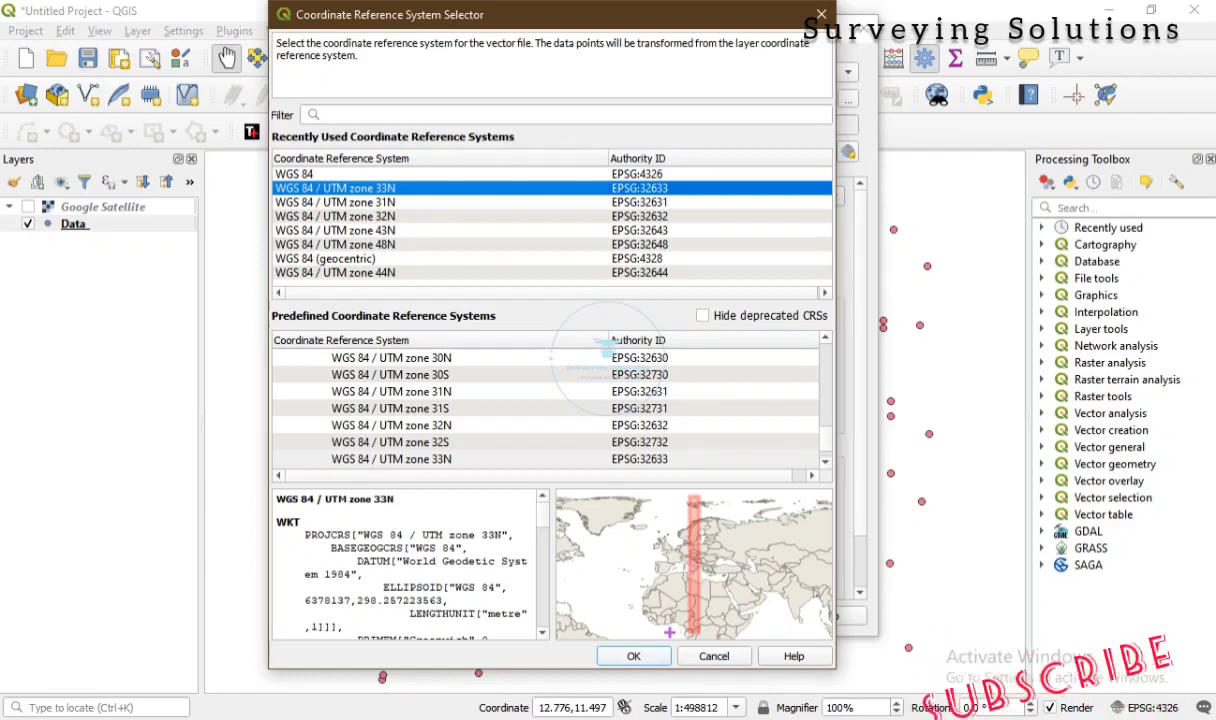
pyautogui.press('Return')
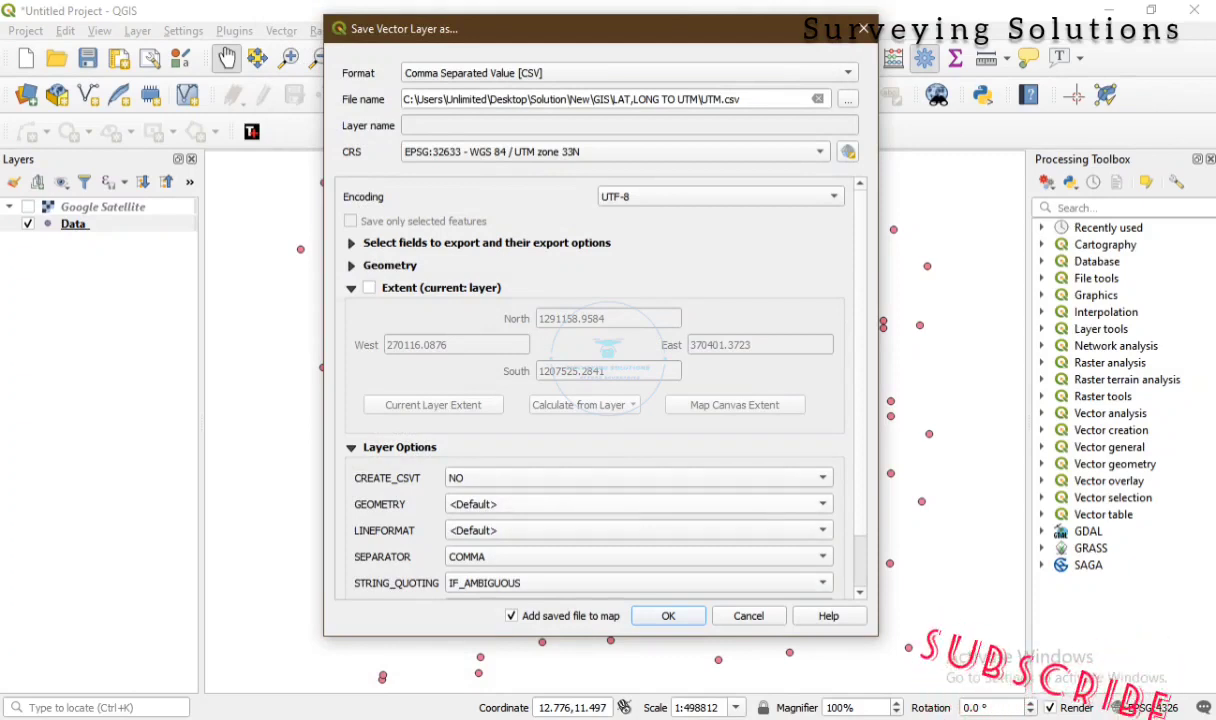
# Step: Set the export geometry to AS_XYZ and save the UTM CSV, adding the saved file to the map
pyautogui.click(638, 504)
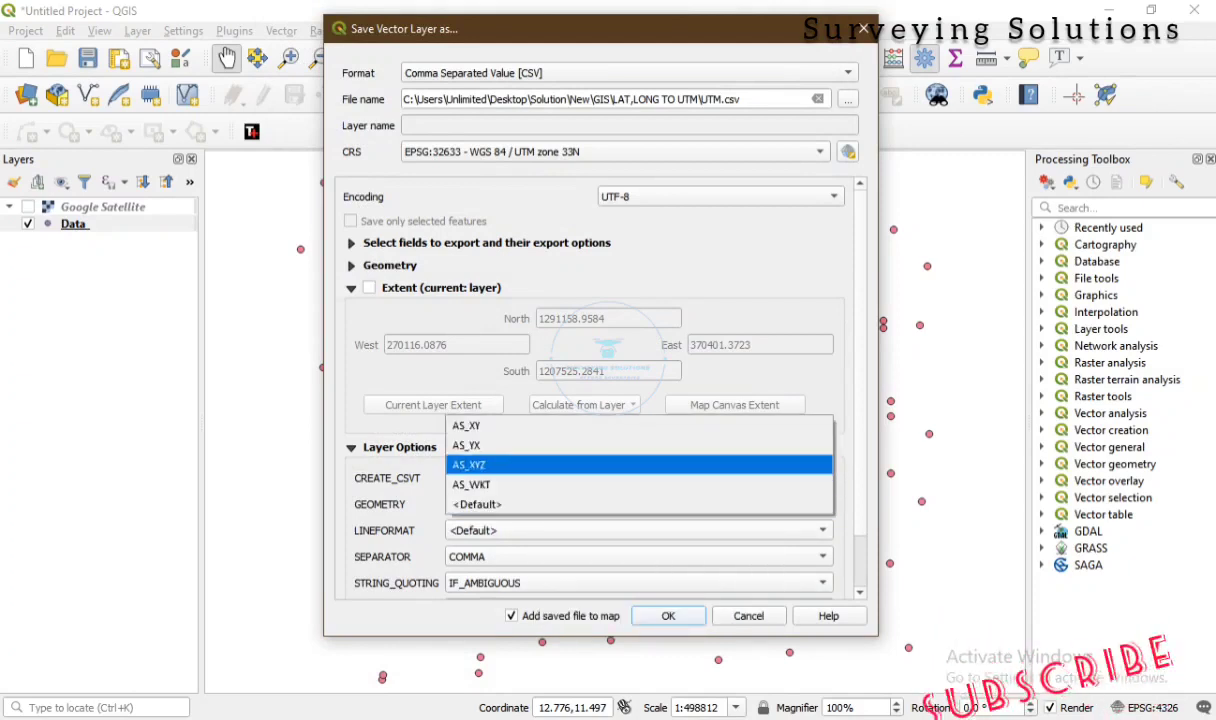
pyautogui.press('Return')
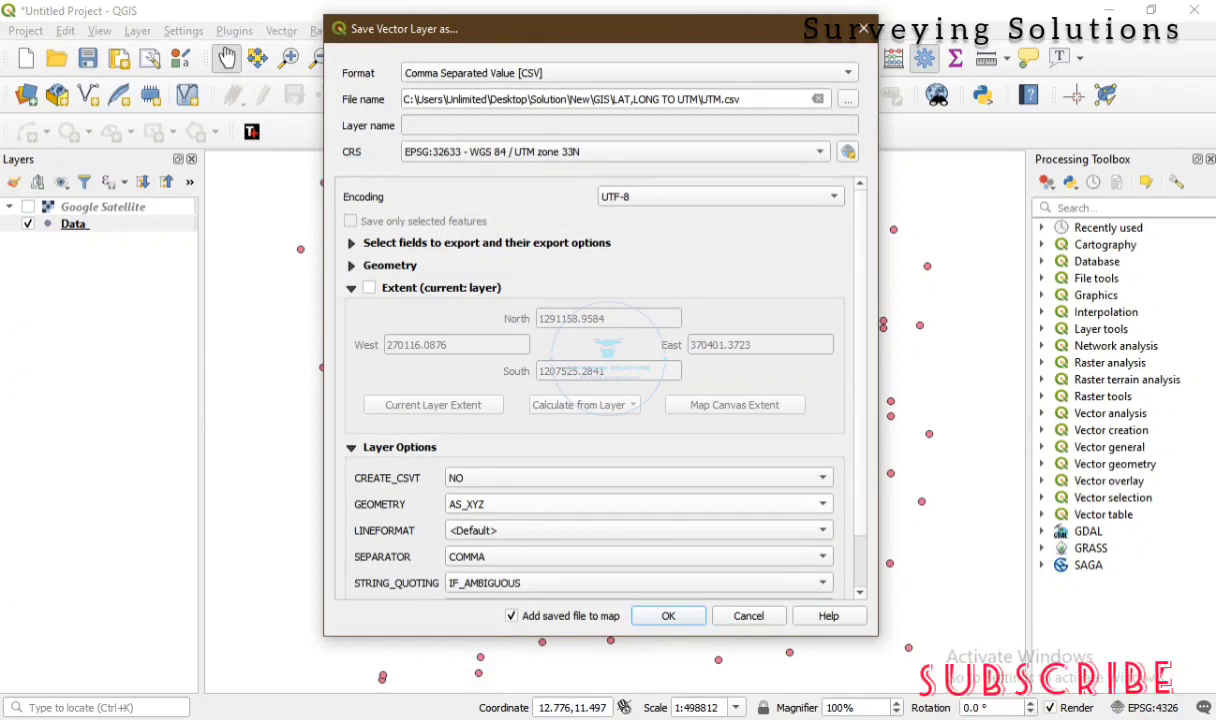
pyautogui.click(638, 504)
pyautogui.press('Return')
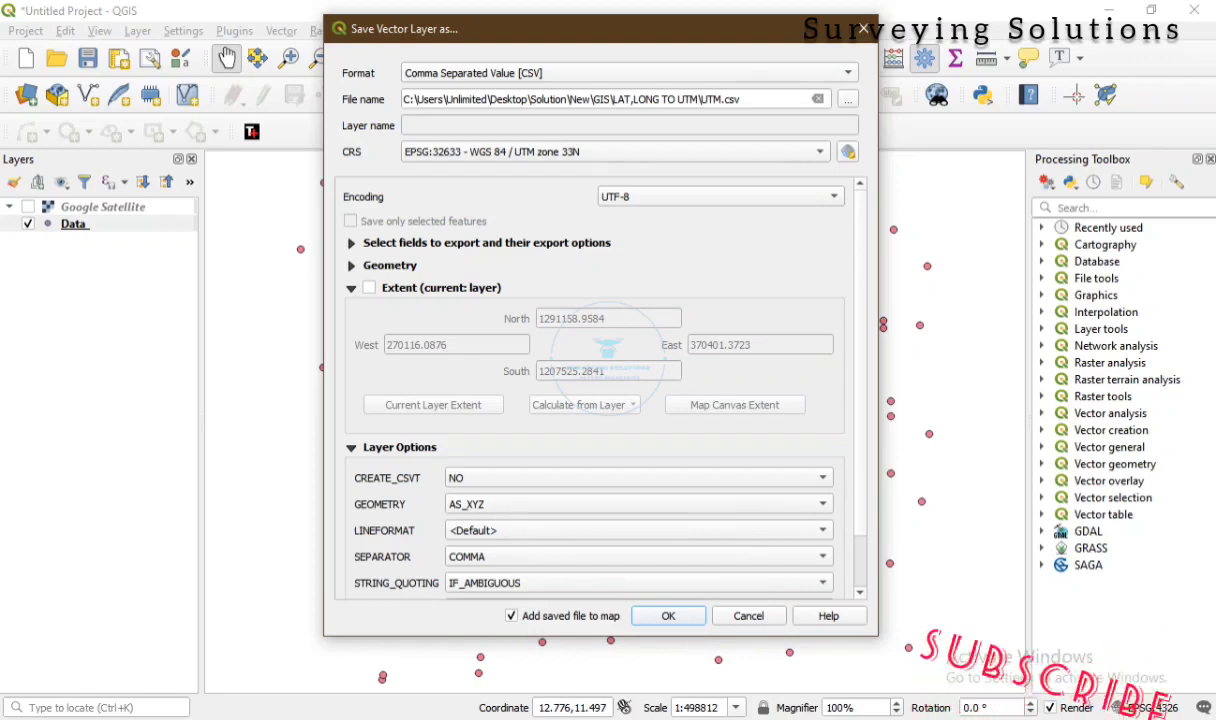
pyautogui.moveTo(600, 28); pyautogui.dragTo(544, 14)
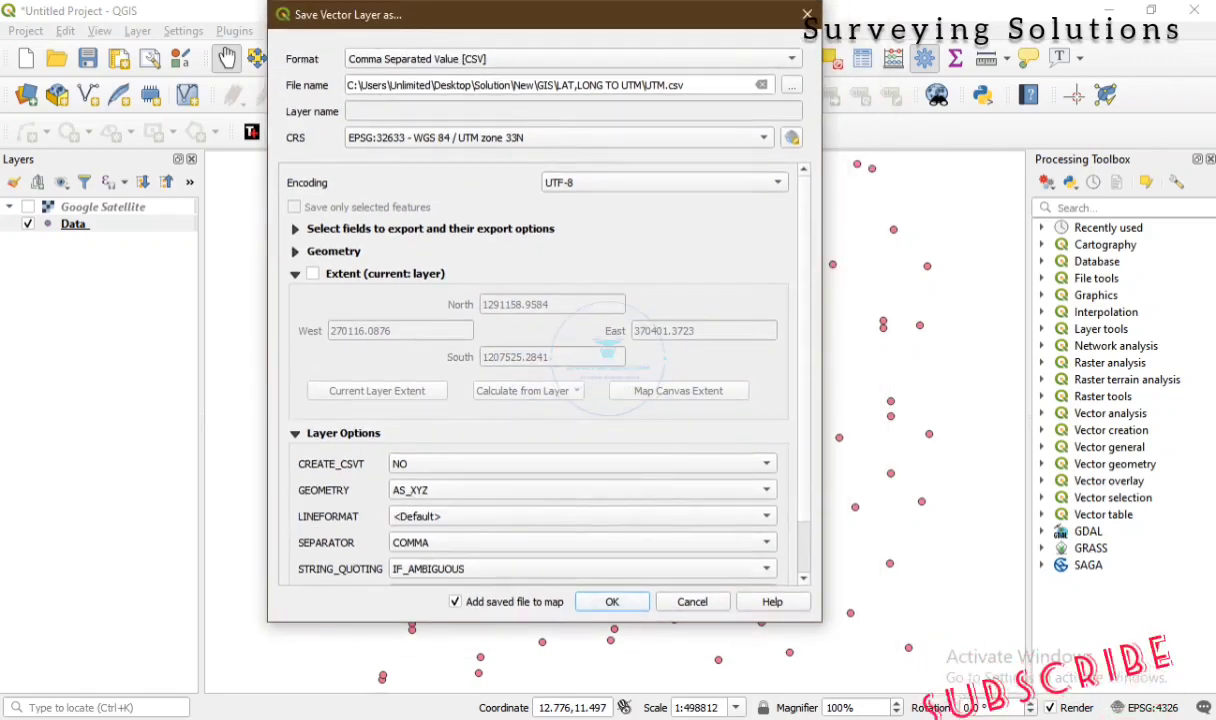
pyautogui.press('Return')
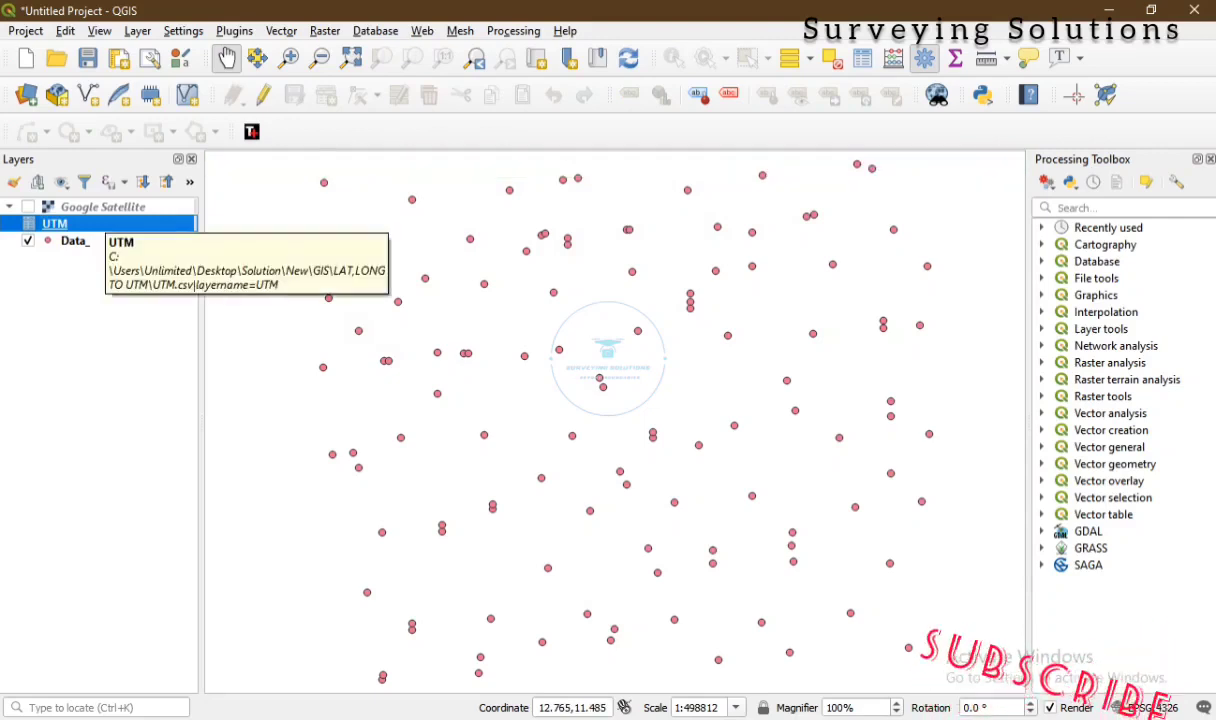
# Step: Open the UTM layer's attribute table, review its X, Y, Z, LONG, LAT and ALT columns, and close the table
pyautogui.rightClick(55, 223)
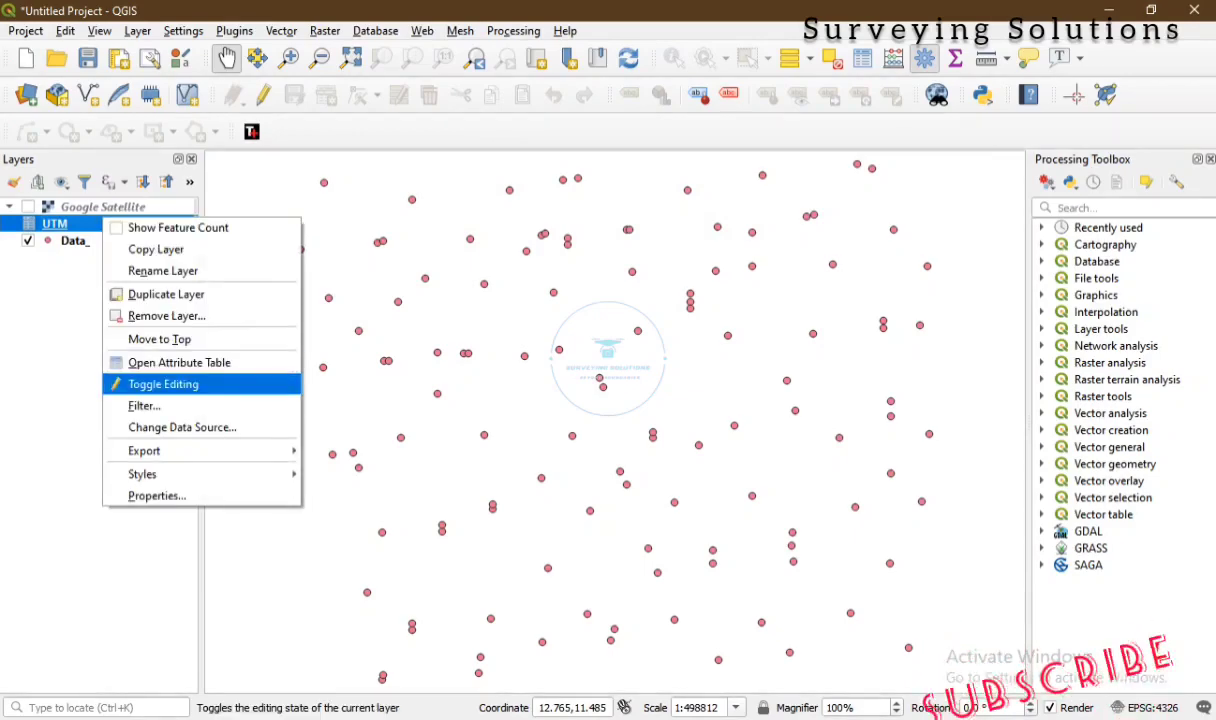
pyautogui.click(160, 361)
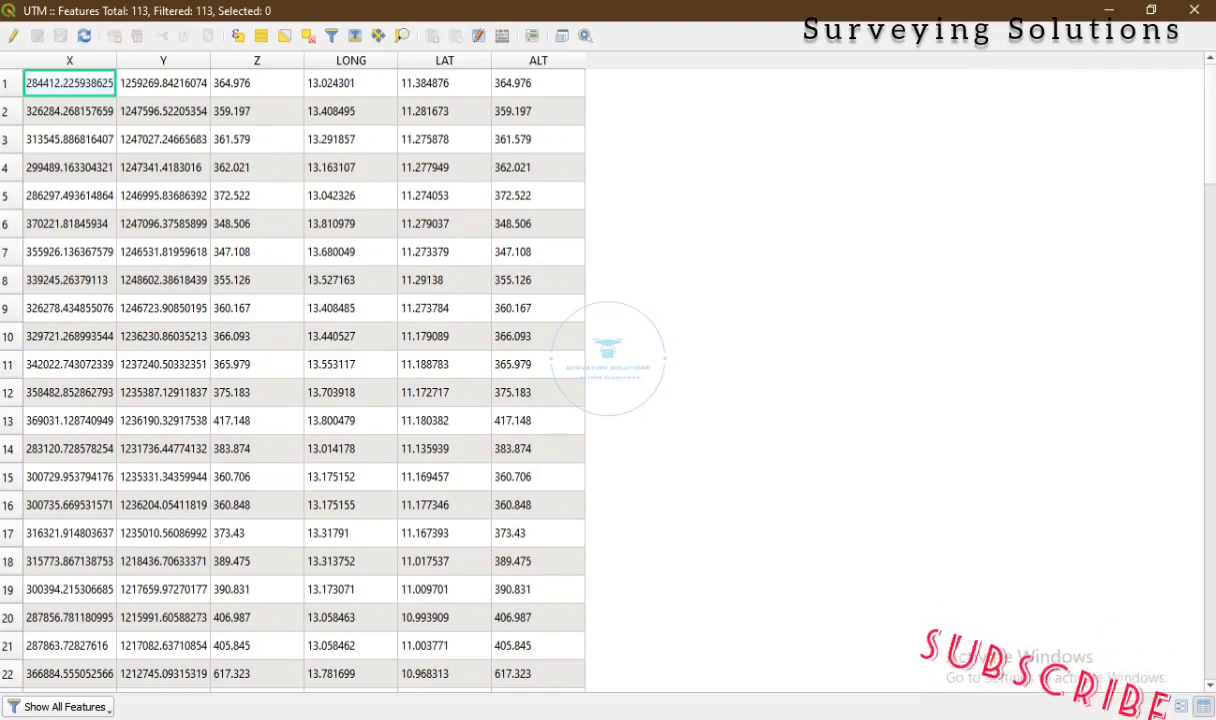
pyautogui.scroll(-1, 130, 222)
pyautogui.scroll(1, 130, 222)
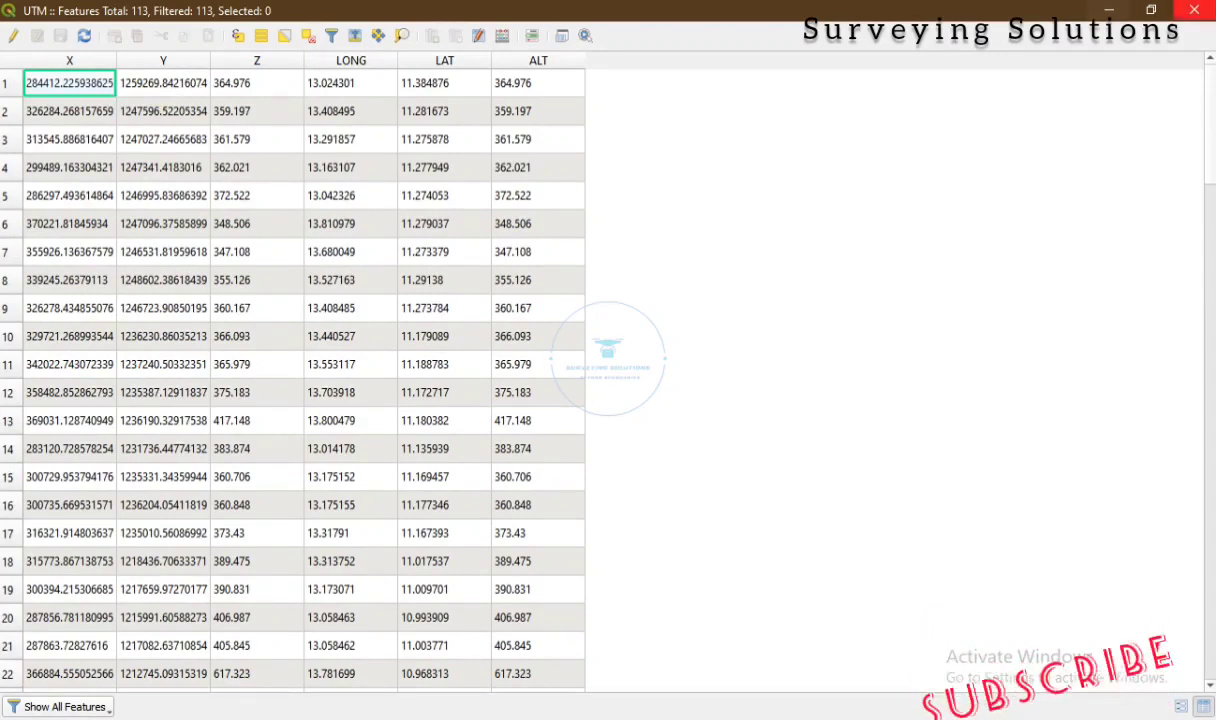
pyautogui.click(1194, 10)
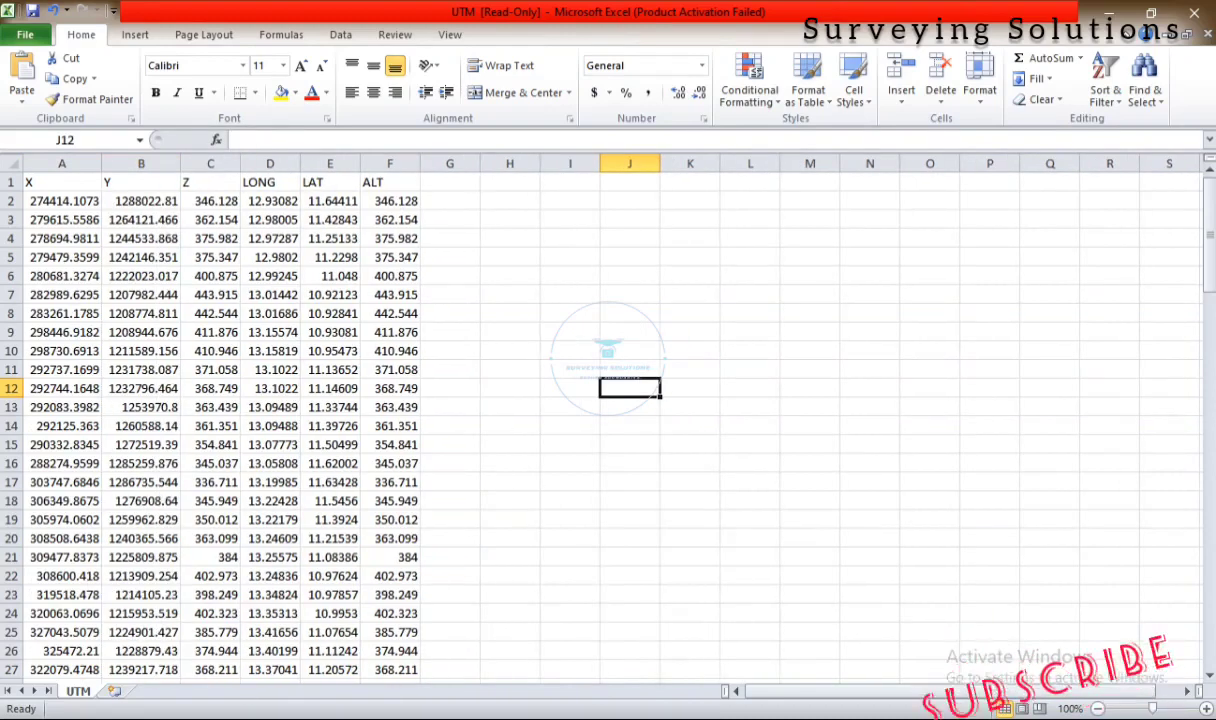
# Step: In the UTM CSV file opened in Excel, autofit the width of the Z column
pyautogui.doubleClick(240, 163)
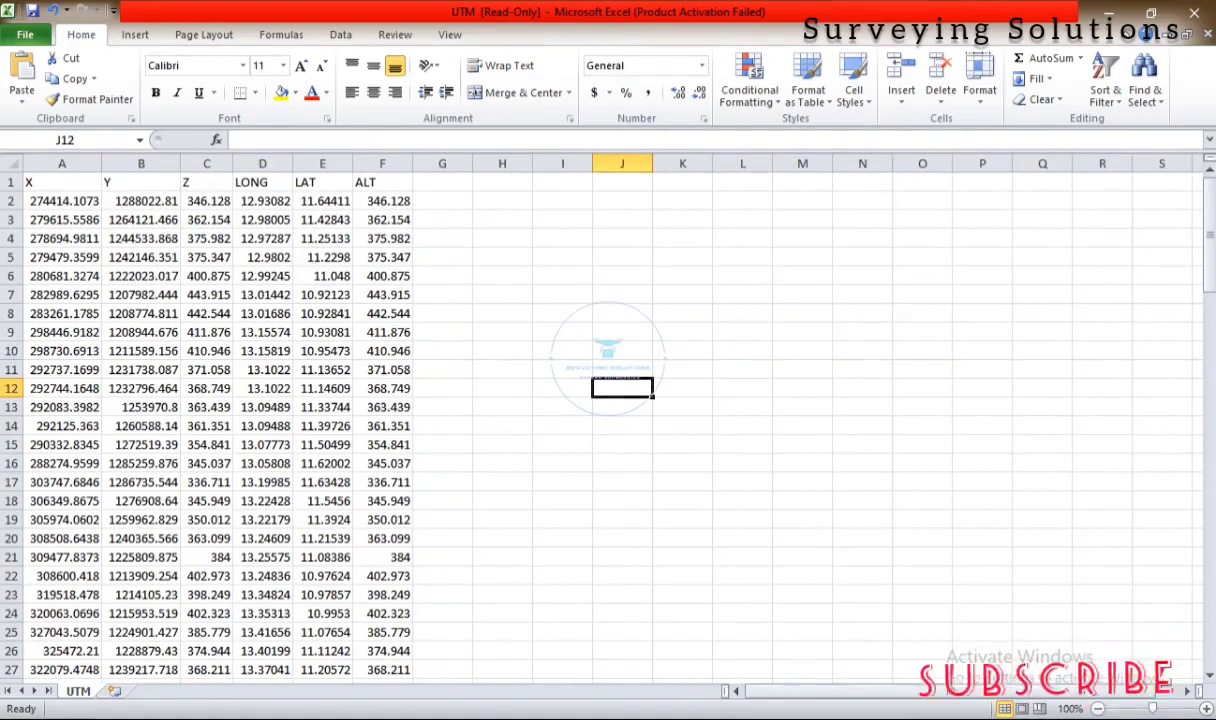
# Step: Autofit the widths of the LONG, LAT and ALT columns in the UTM sheet
pyautogui.doubleClick(293, 163)
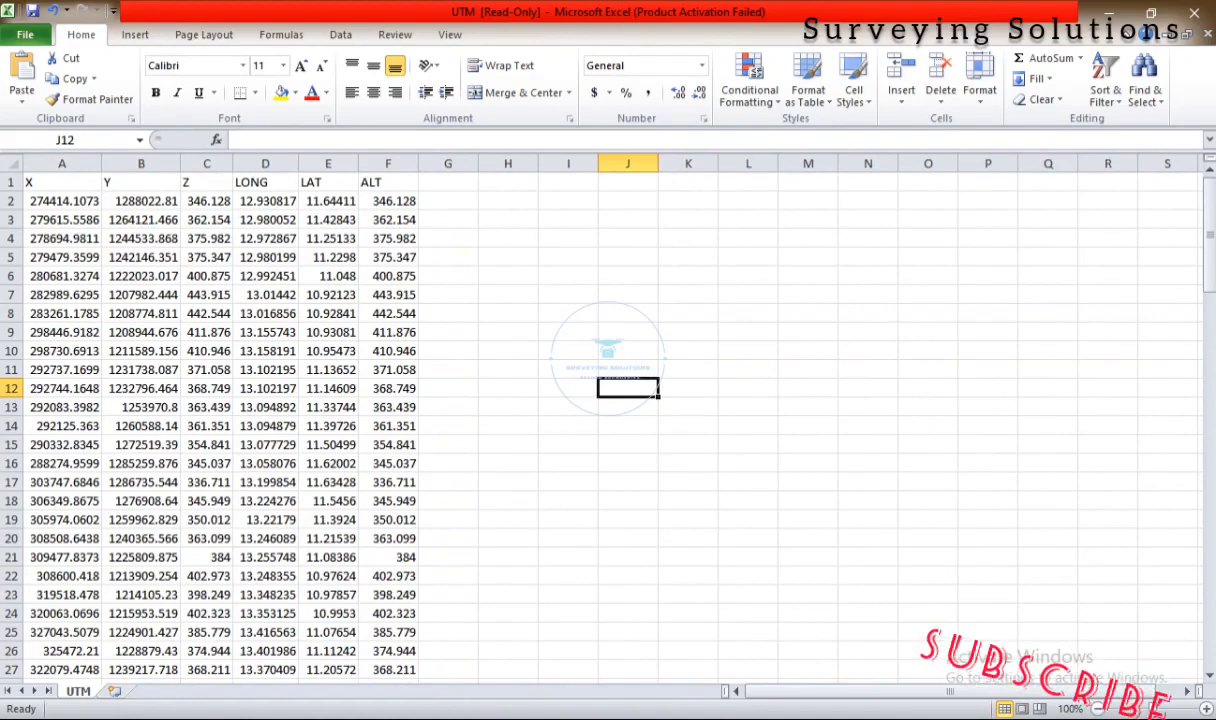
pyautogui.doubleClick(358, 163)
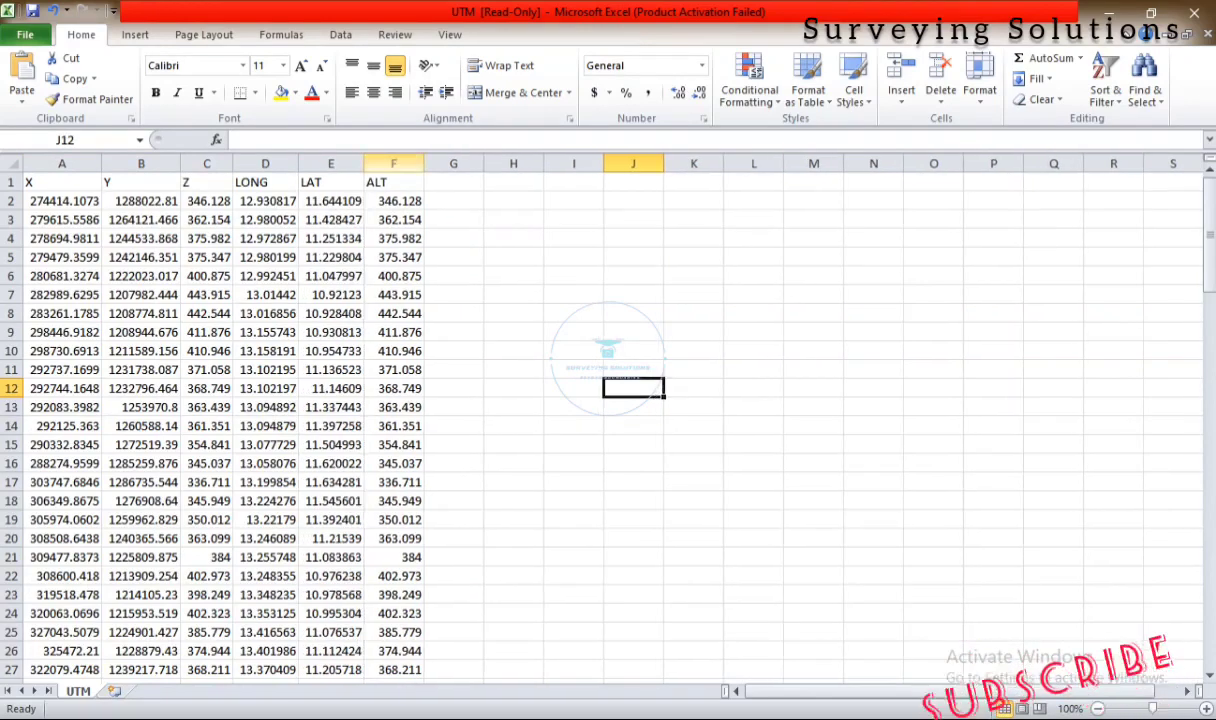
pyautogui.doubleClick(423, 163)
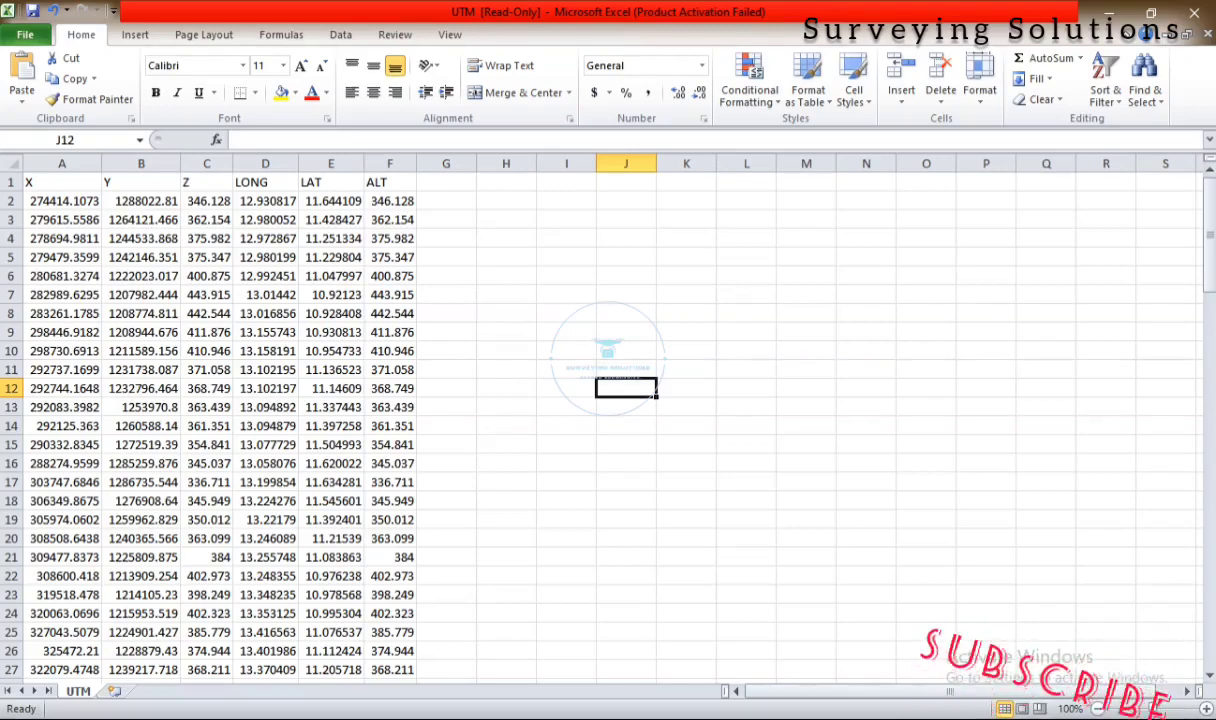
pyautogui.click(566, 369)
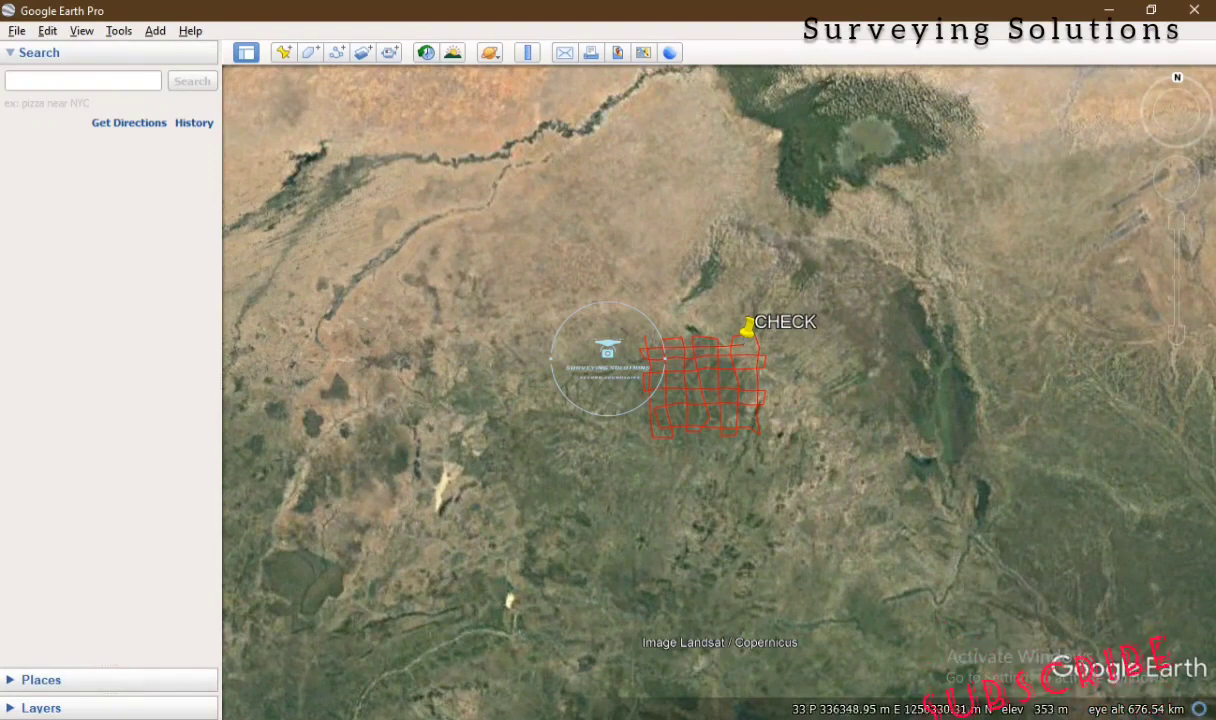
# Step: In Google Earth Pro, start a new placemark and position it at the red line's end beside CHECK, about 352133 m E, 1282432 m N
pyautogui.scroll(5, 787, 353)
pyautogui.scroll(3, 708, 334)
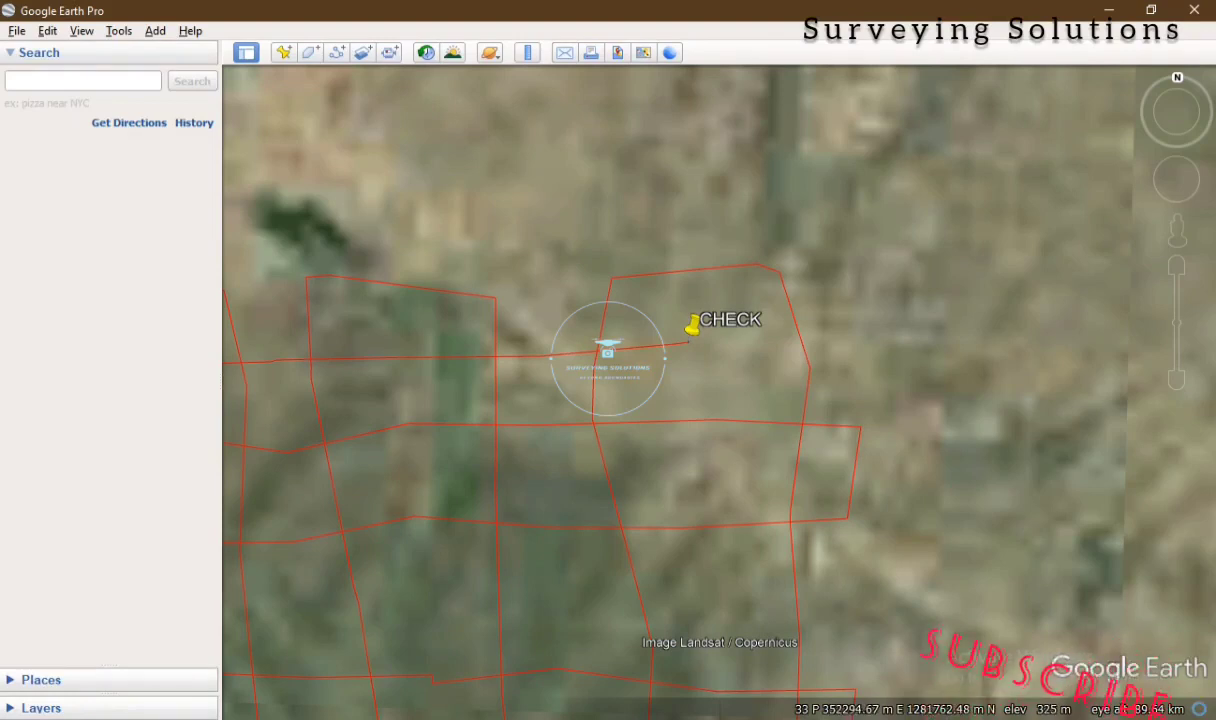
pyautogui.scroll(5, 689, 348)
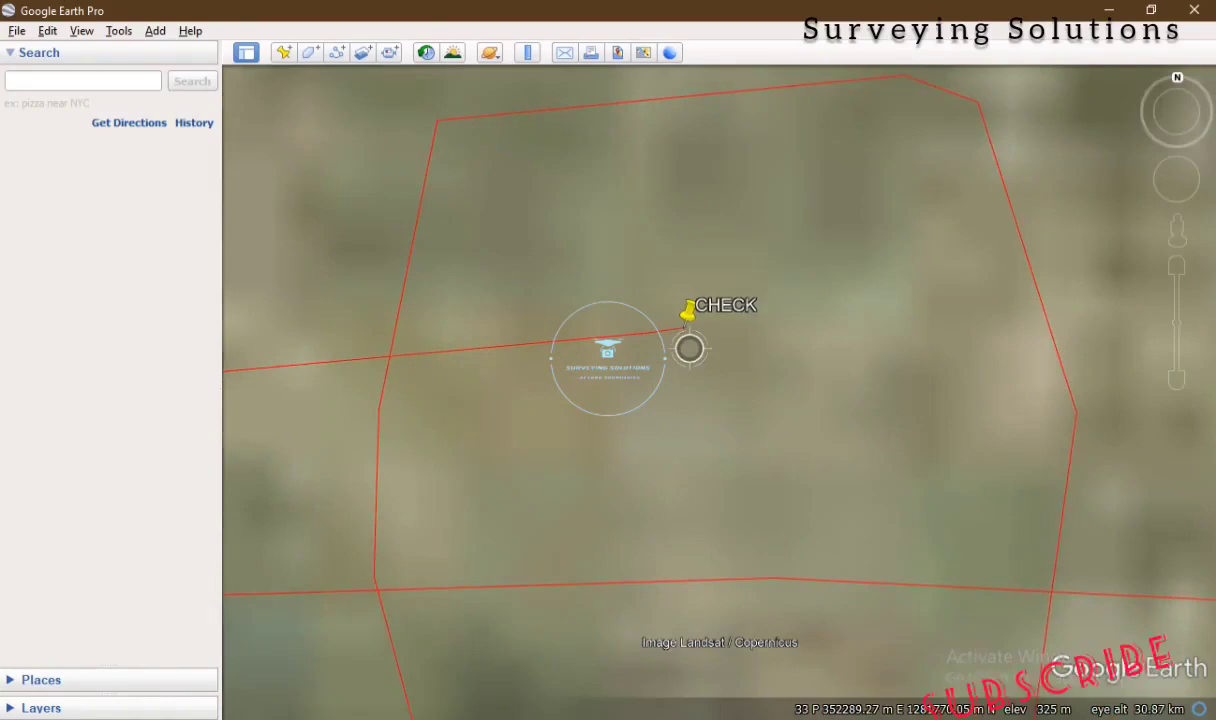
pyautogui.scroll(-5, 682, 312)
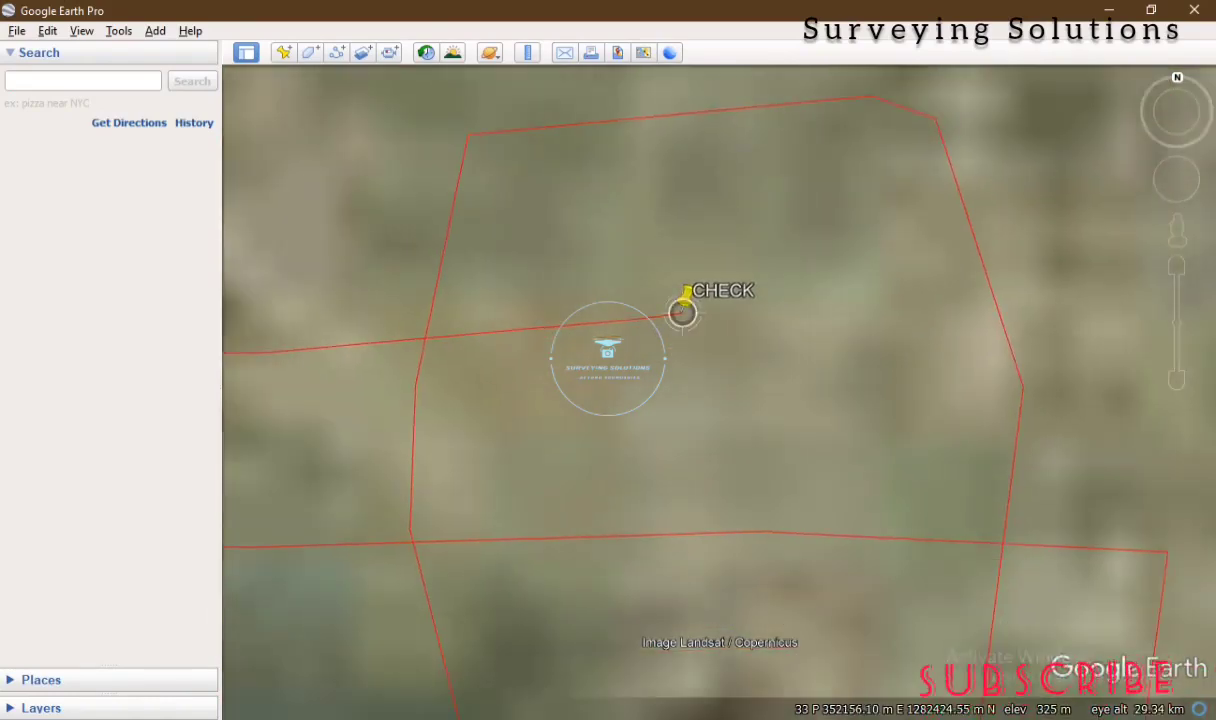
pyautogui.scroll(-6, 682, 312)
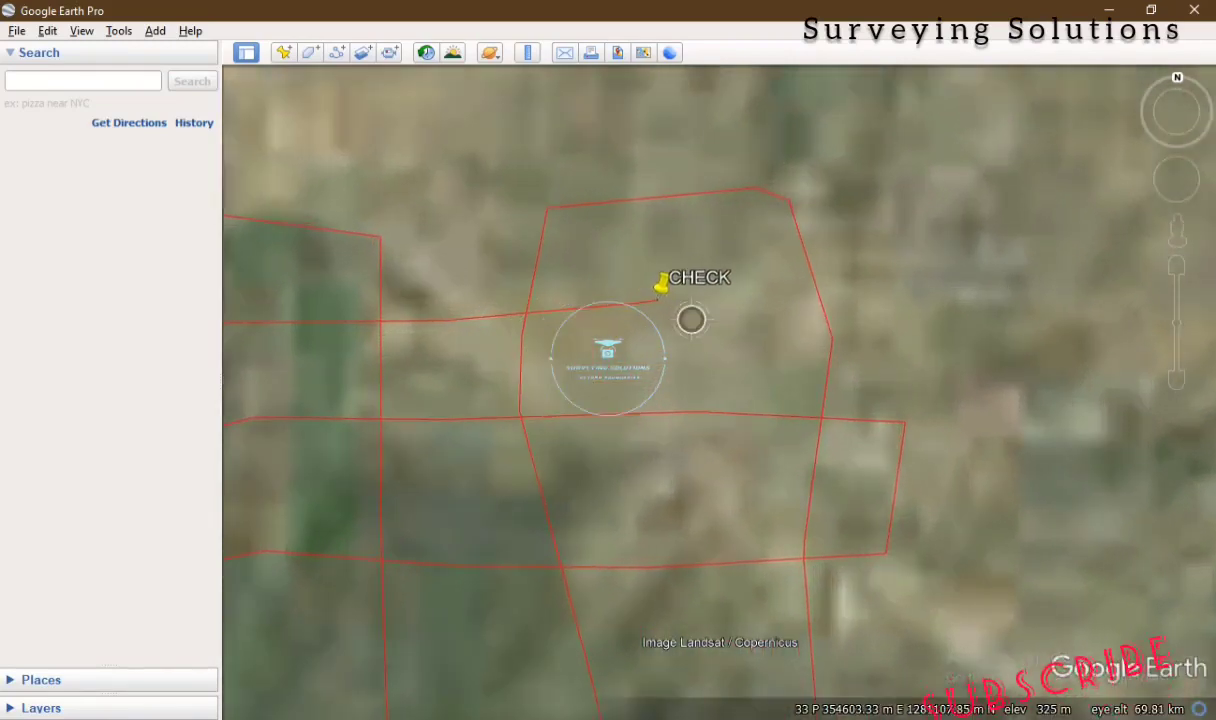
pyautogui.scroll(3, 649, 296)
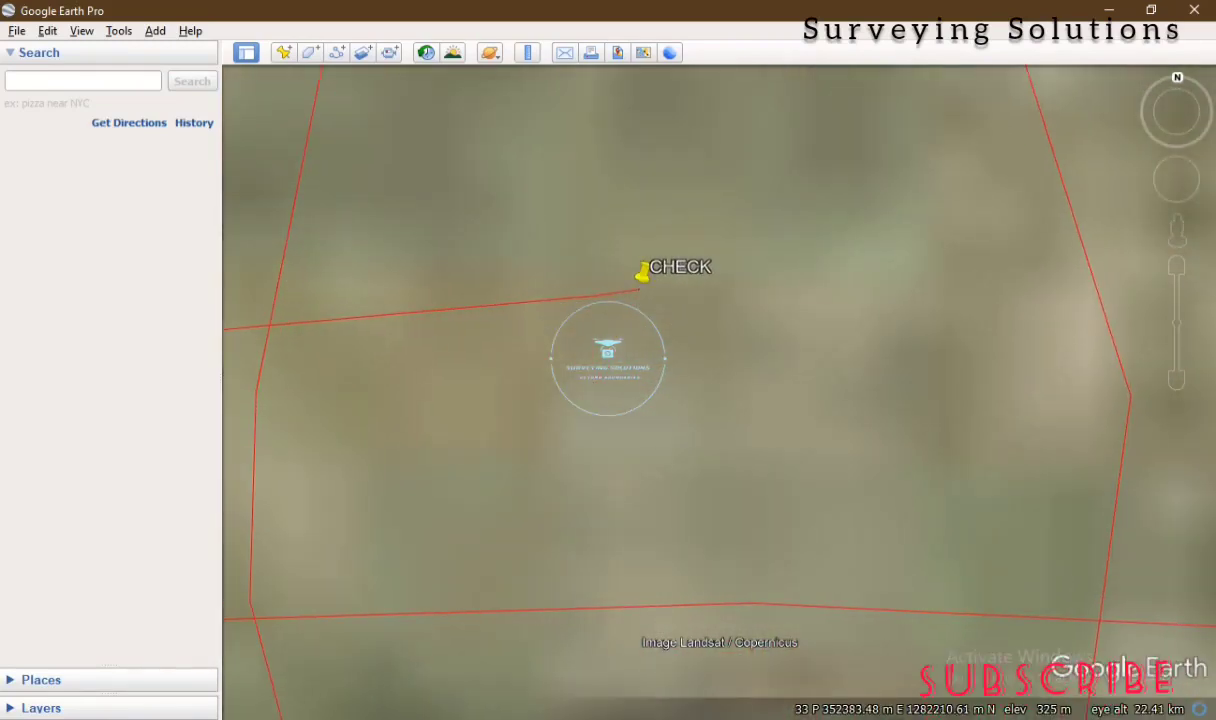
pyautogui.scroll(3, 645, 285)
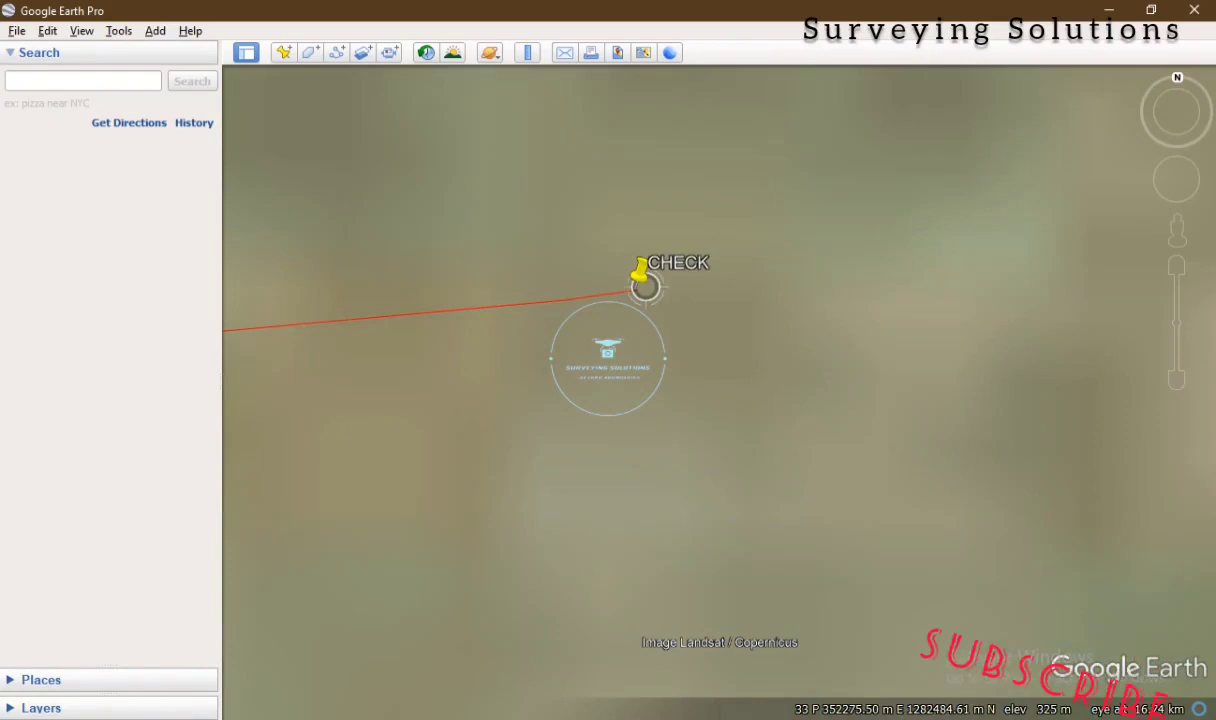
pyautogui.scroll(2, 618, 292)
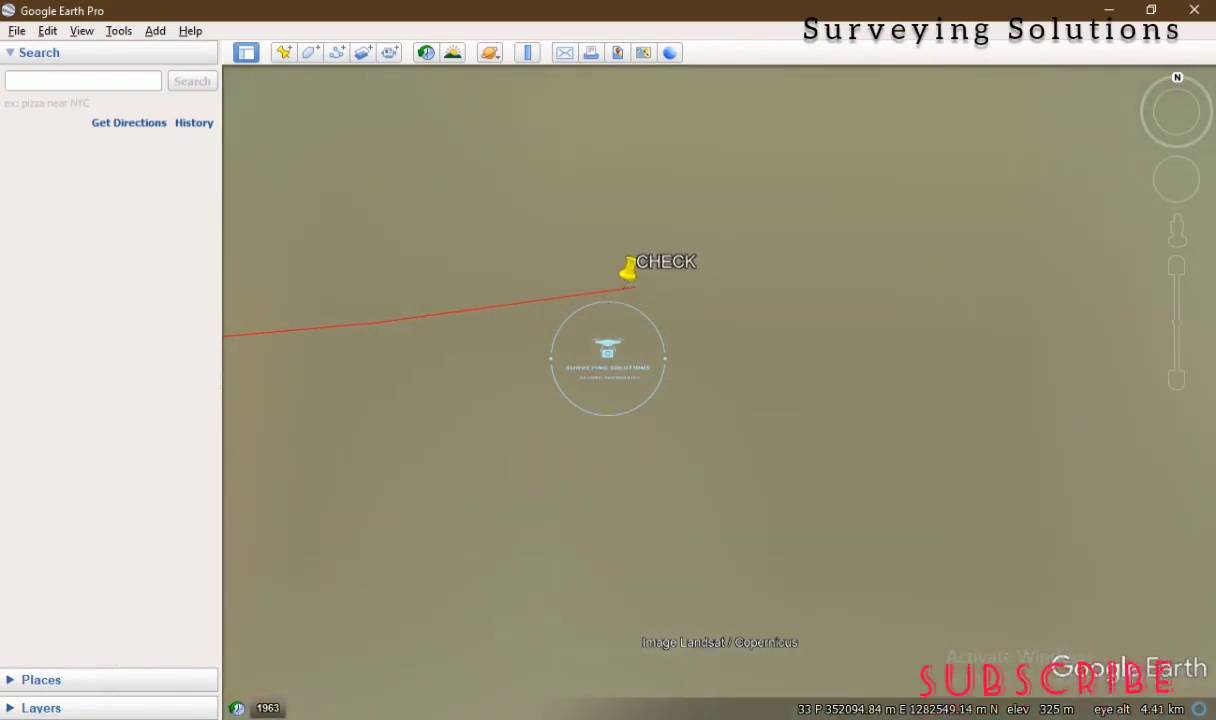
pyautogui.scroll(3, 630, 278)
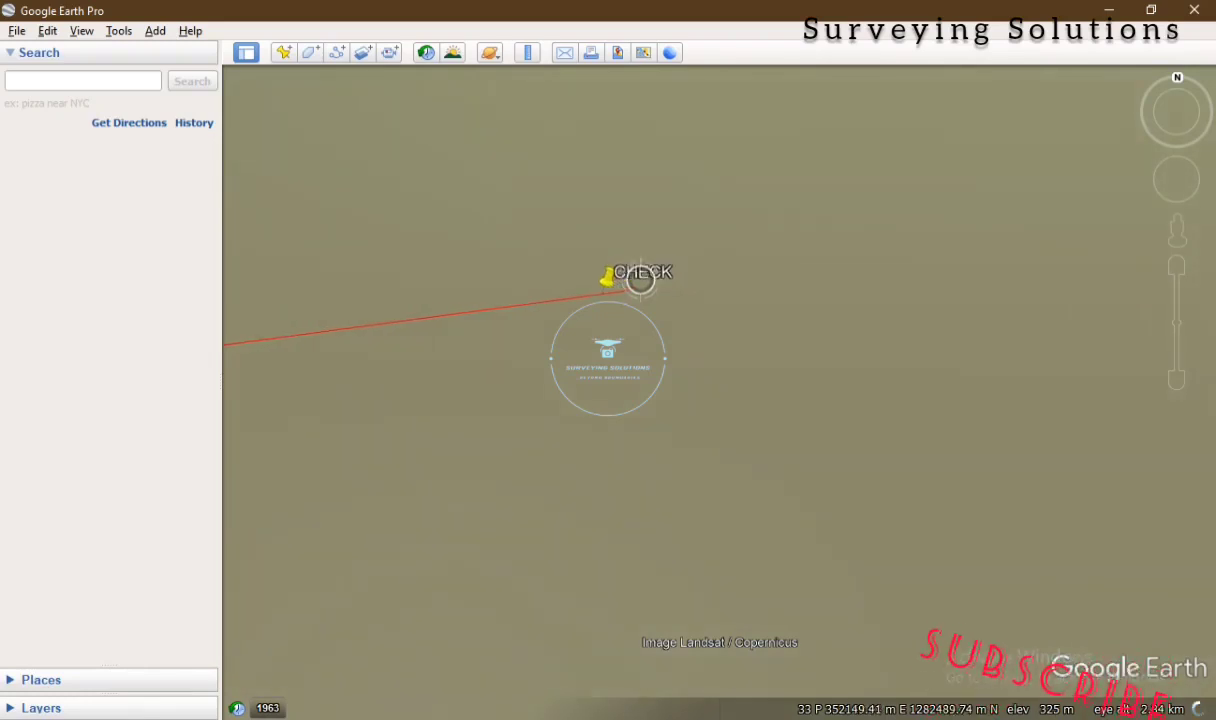
pyautogui.scroll(1, 617, 249)
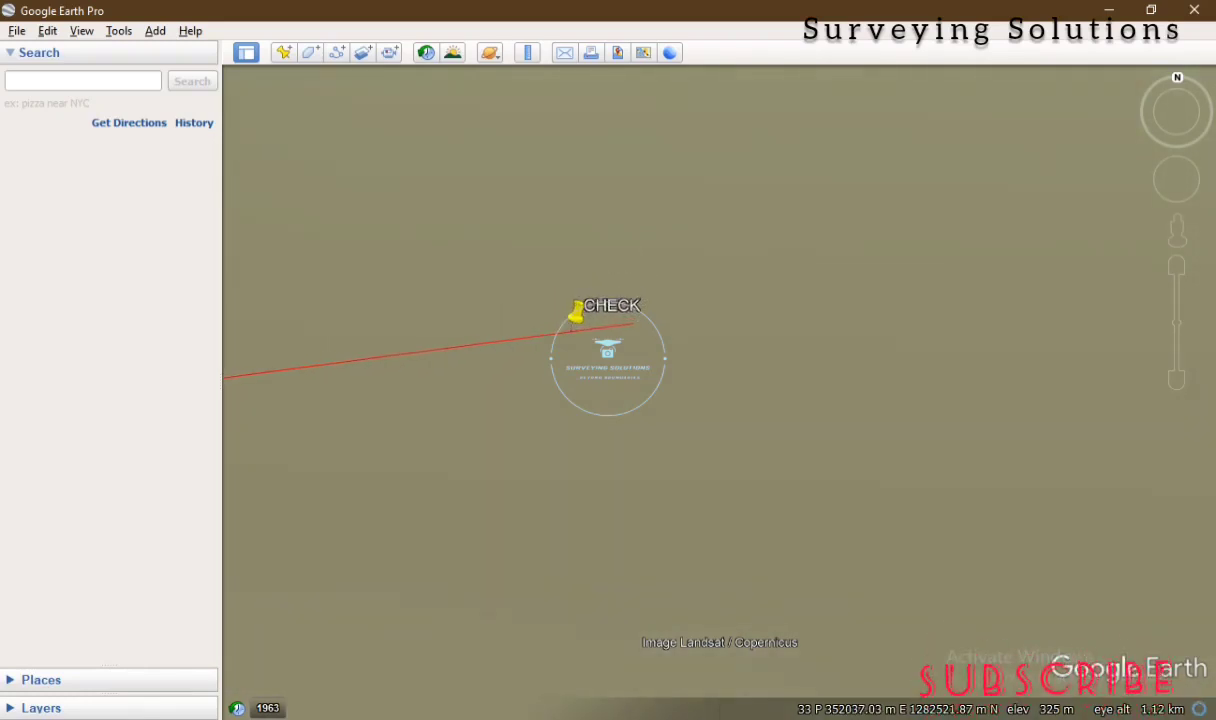
pyautogui.click(283, 52)
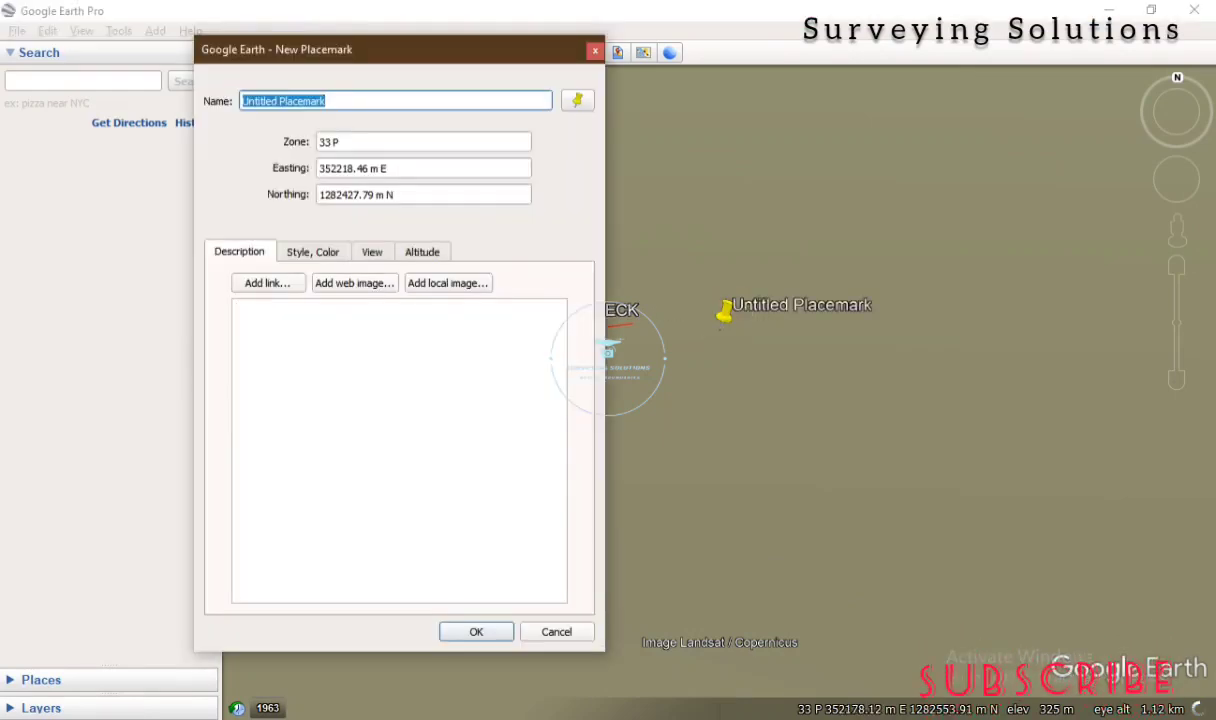
pyautogui.moveTo(399, 49); pyautogui.dragTo(282, 27)
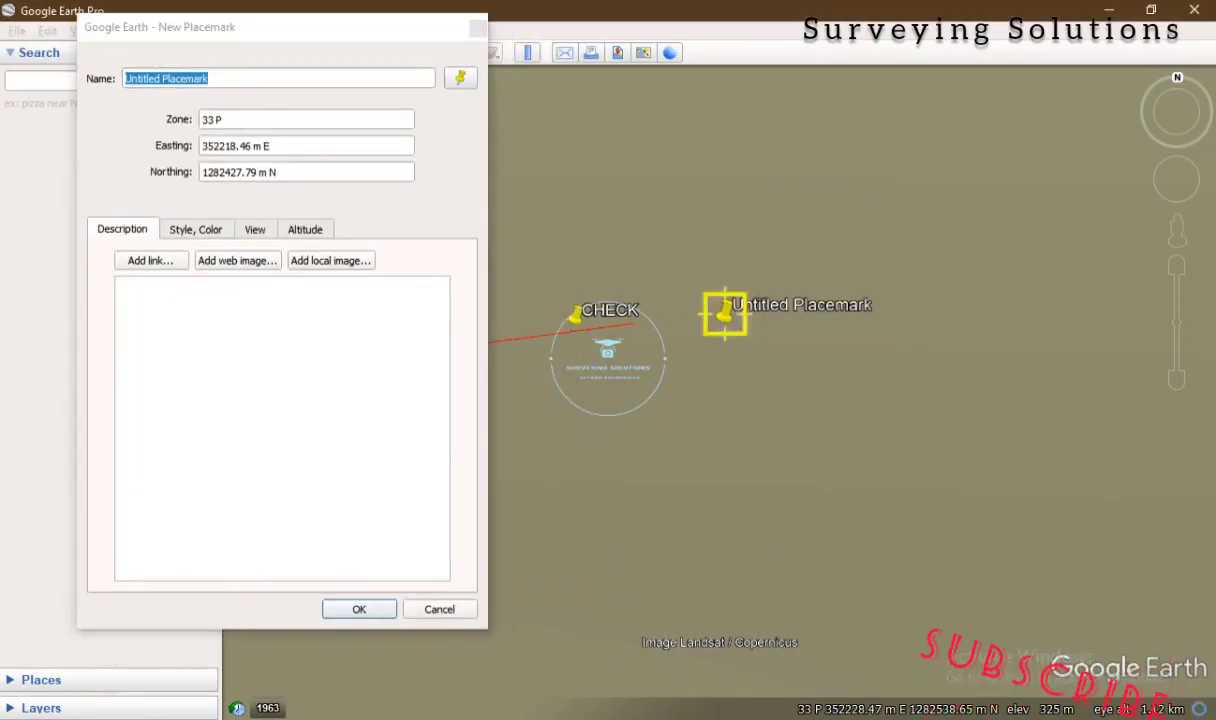
pyautogui.moveTo(724, 313); pyautogui.dragTo(638, 307)
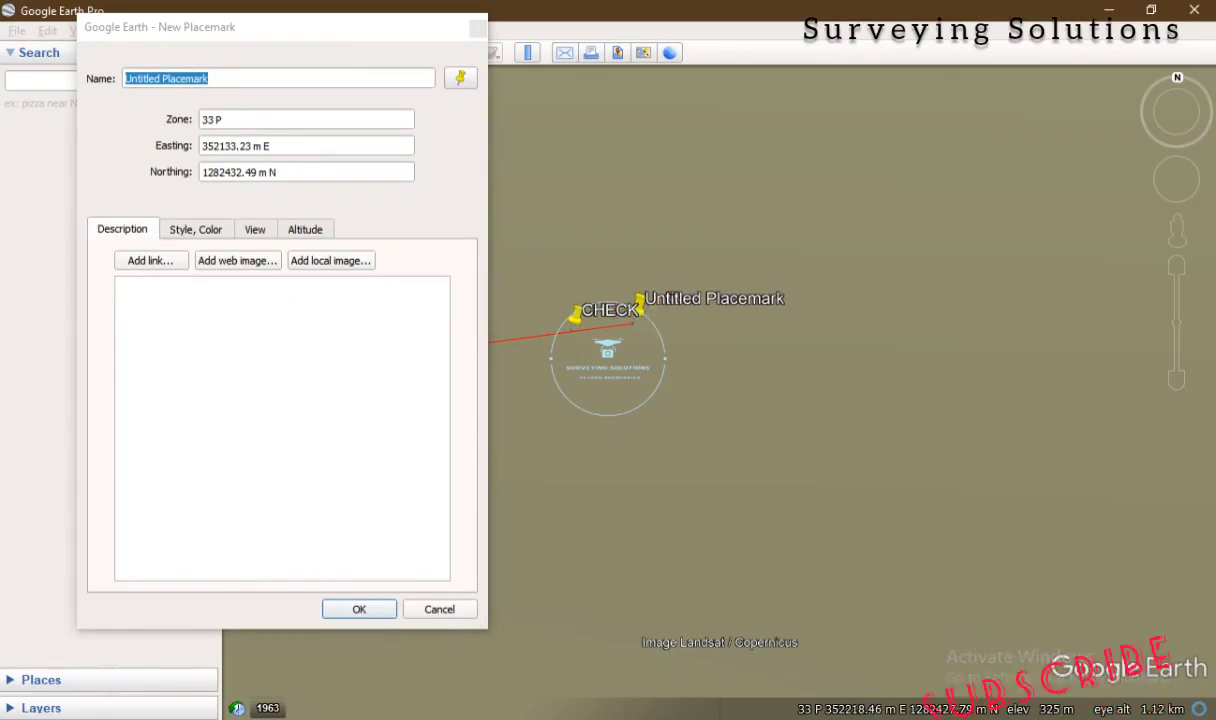
# Step: Switch to the UTM sheet in Excel and look through the X and Y columns to compare them with the placemark's easting and northing
pyautogui.hotkey('alt', 'Tab')
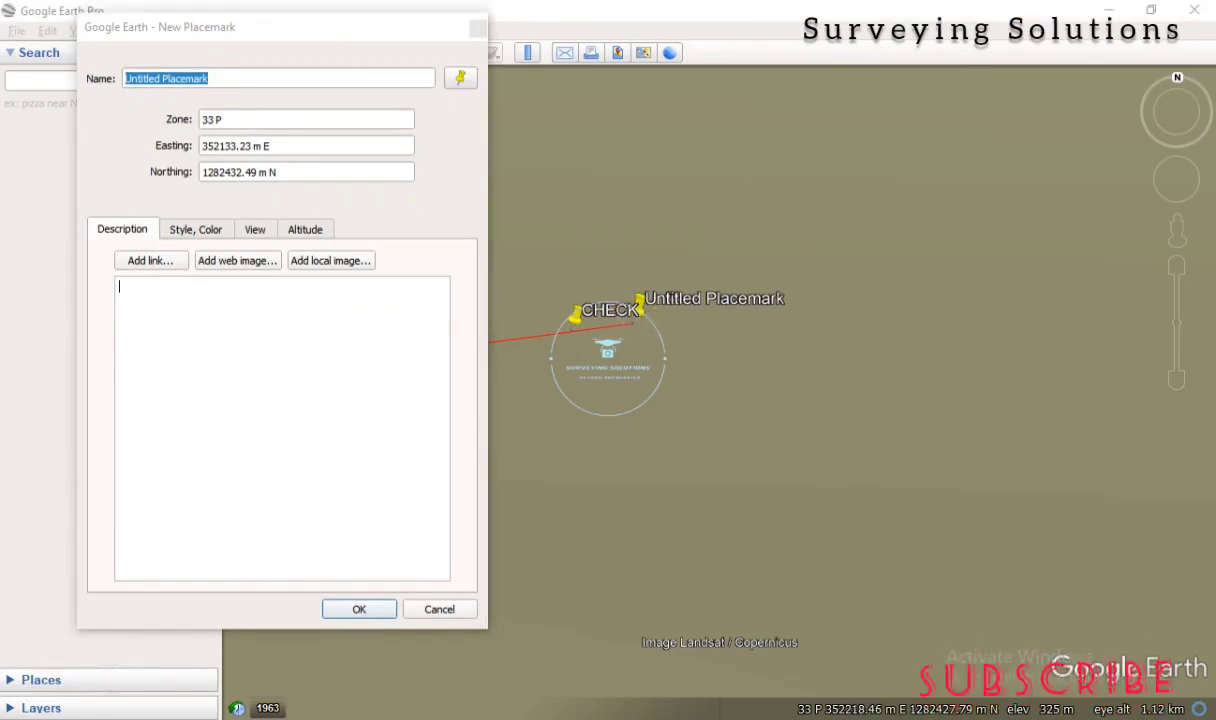
pyautogui.scroll(-3, 608, 426)
pyautogui.scroll(3, 608, 426)
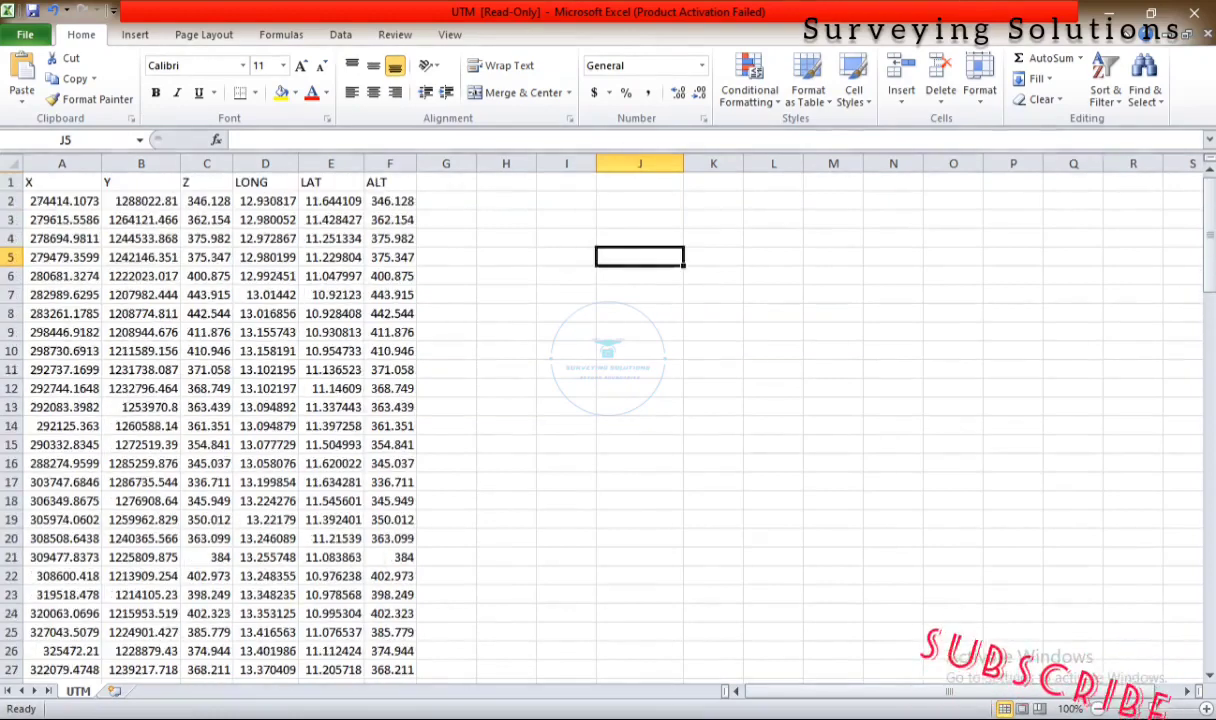